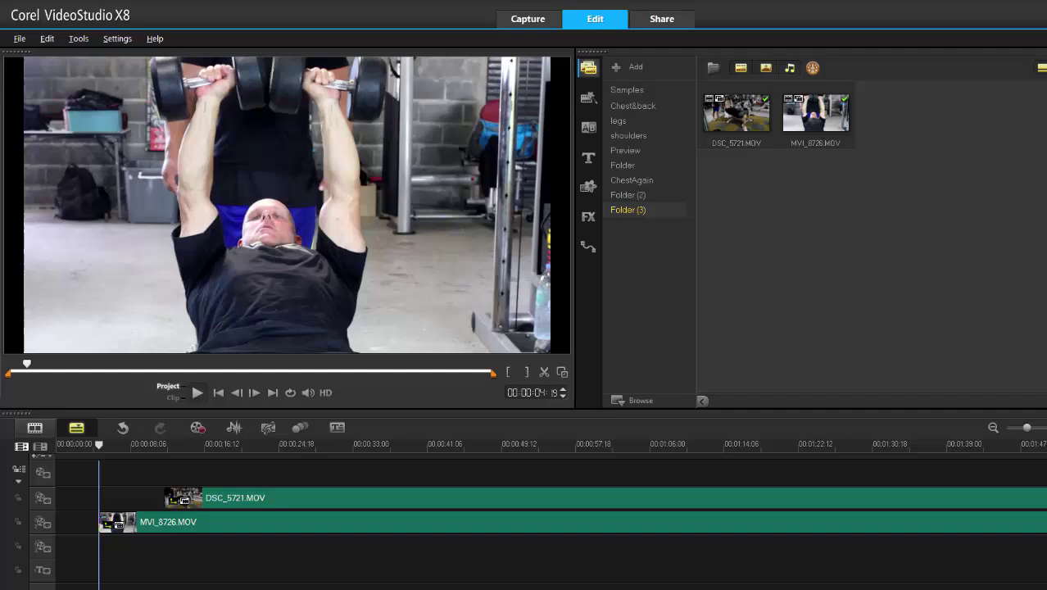
# Hide the MVI_8726 track, scrub through the DSC_5721 footage, then turn the track back on.
pyautogui.click(44, 525)
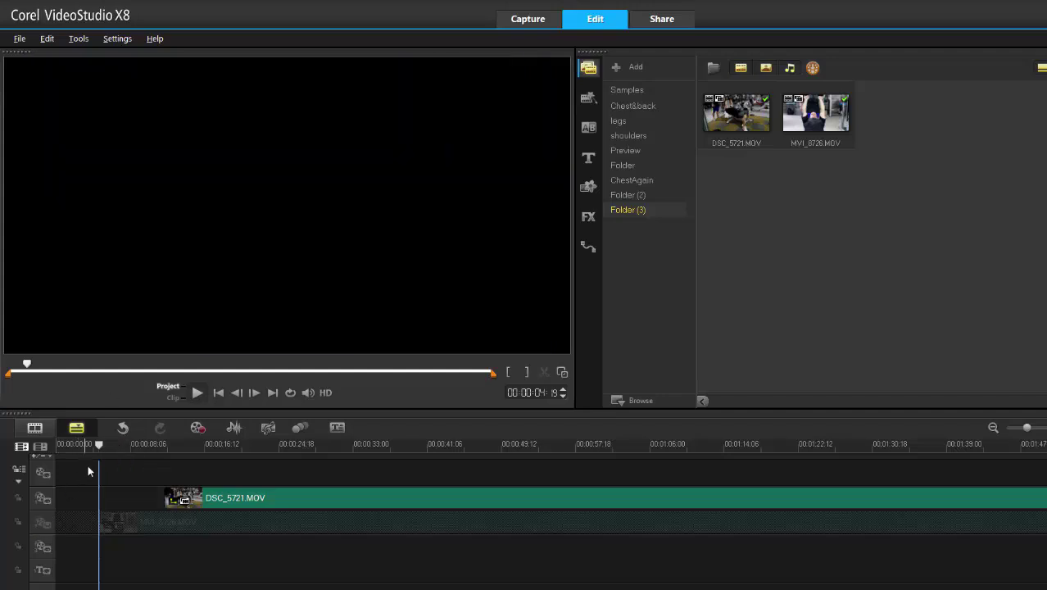
pyautogui.moveTo(99, 472); pyautogui.dragTo(247, 460)
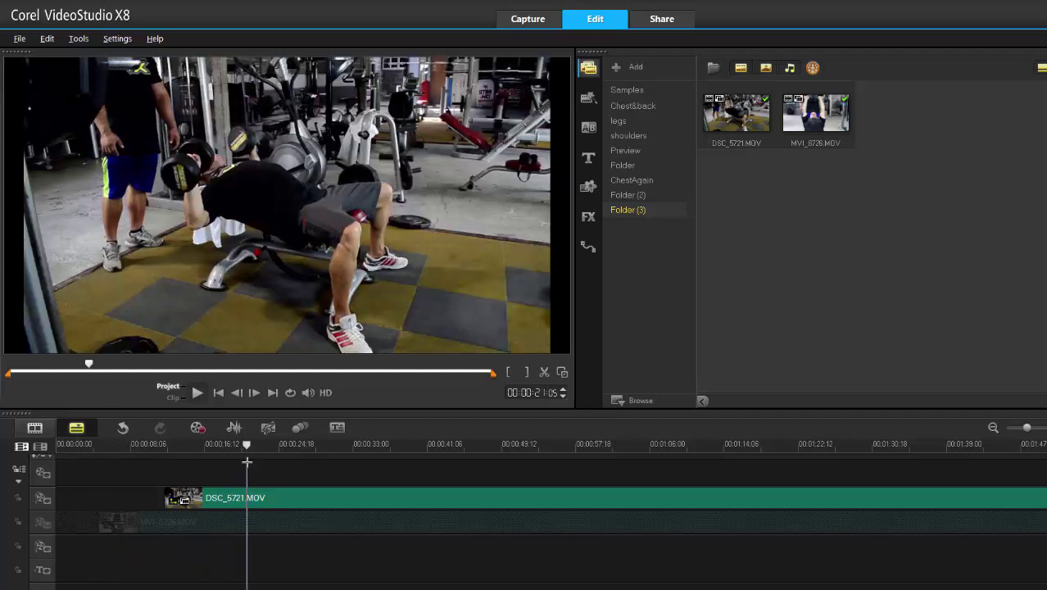
pyautogui.click(45, 524)
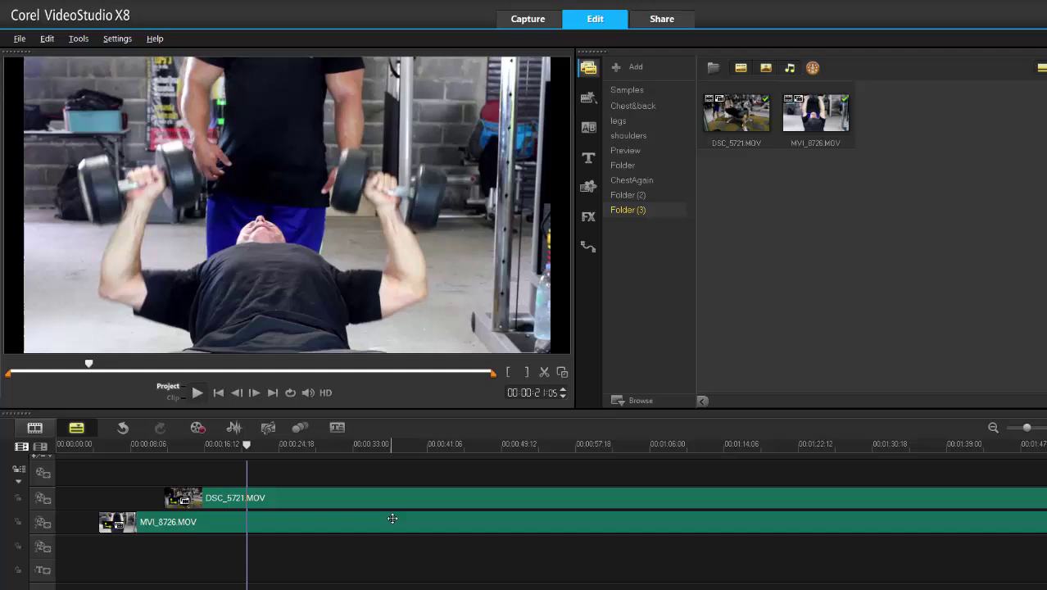
# Shift DSC_5721 later on its overlay track to start around 00:00:16.
pyautogui.moveTo(396, 502); pyautogui.dragTo(404, 479)
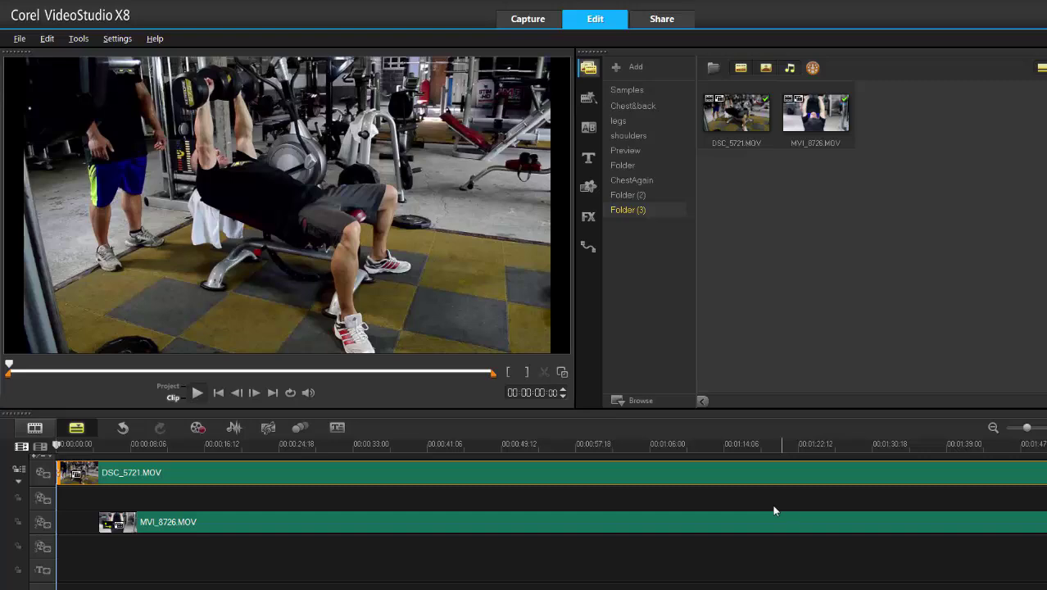
pyautogui.moveTo(648, 470); pyautogui.dragTo(645, 495)
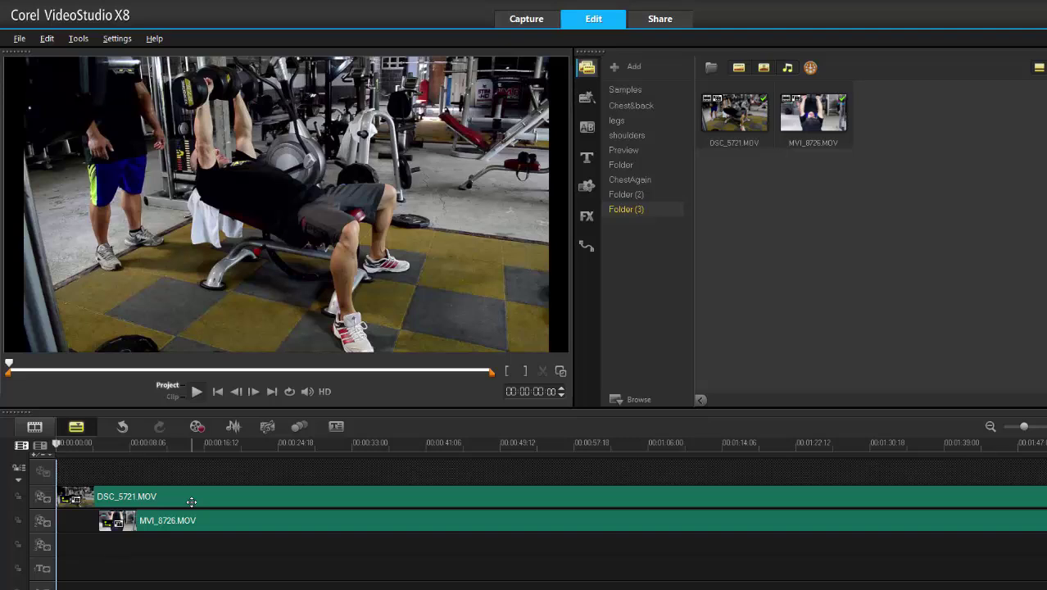
pyautogui.moveTo(198, 496); pyautogui.dragTo(331, 504)
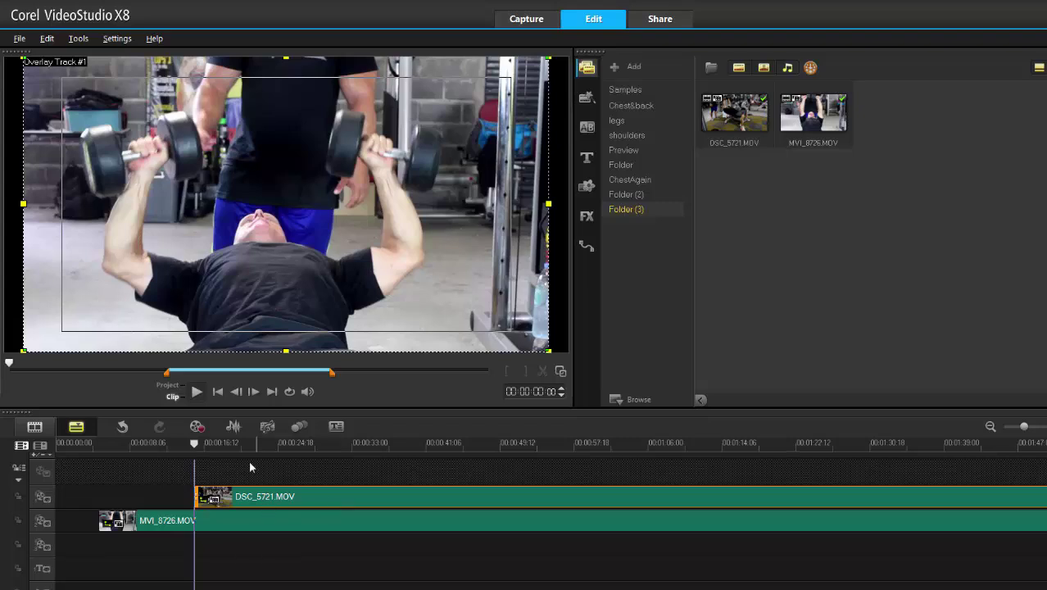
# Show the sound mixer waveforms and play the footage briefly from about 00:00:05:18.
pyautogui.click(234, 427)
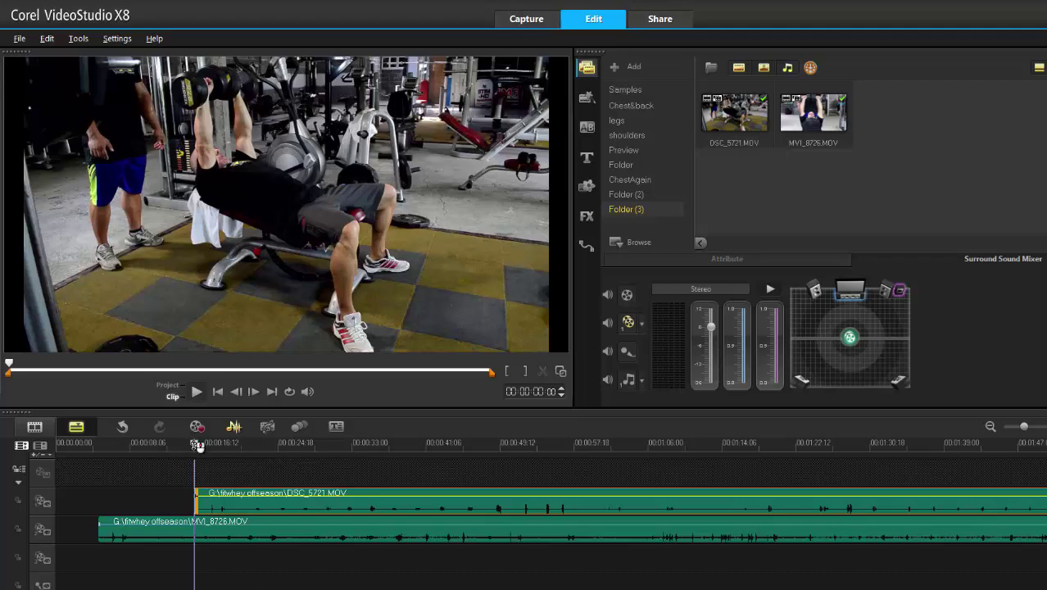
pyautogui.moveTo(199, 445); pyautogui.dragTo(108, 460)
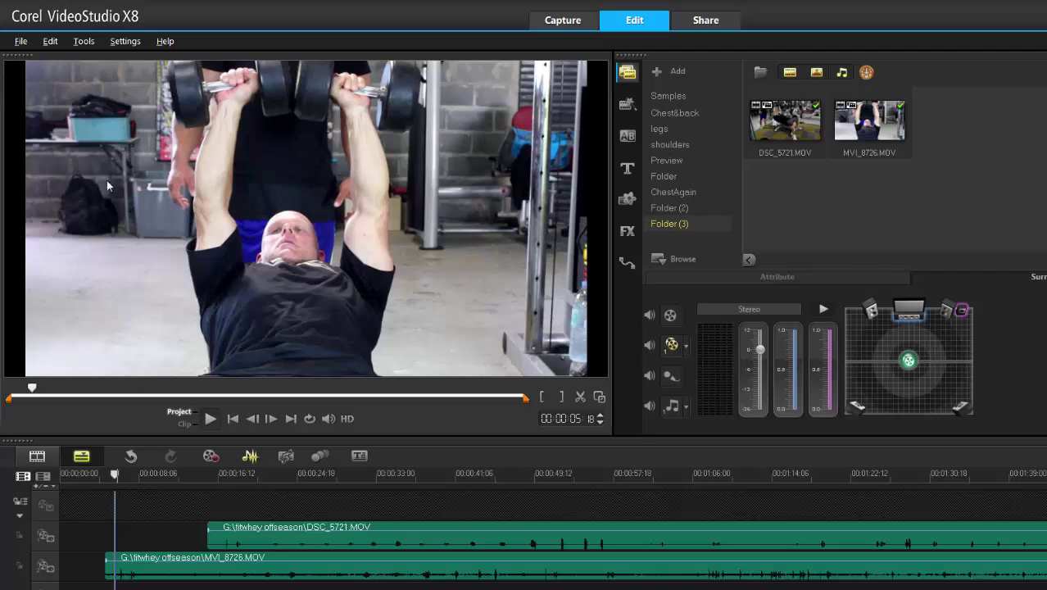
pyautogui.press('space')
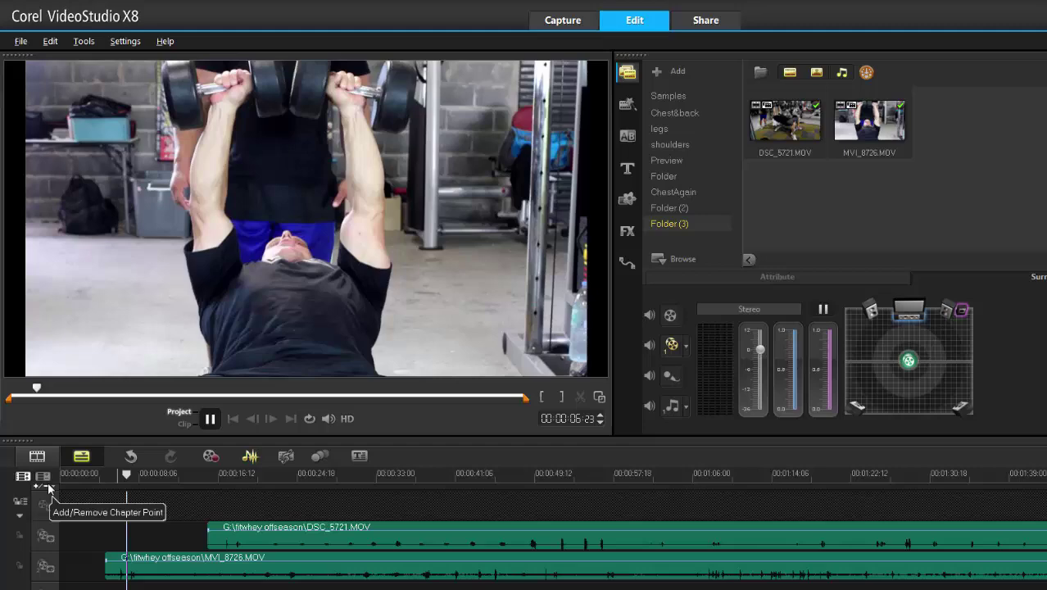
pyautogui.press('space')
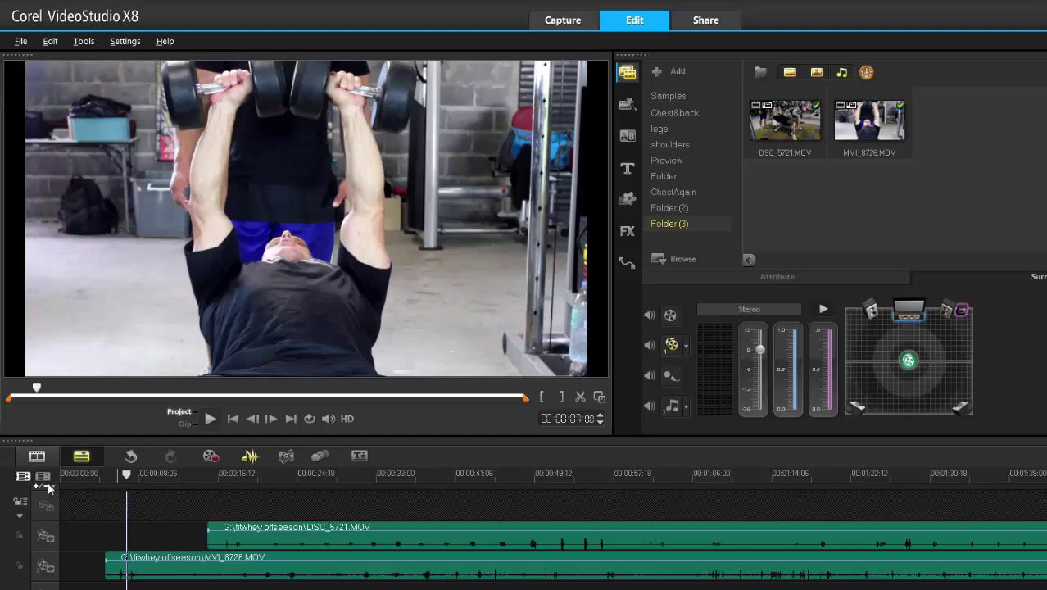
# Zoom the timeline in and replay from 00:00:06:07, stopping at the audio spike.
pyautogui.scroll(5, 689, 541)
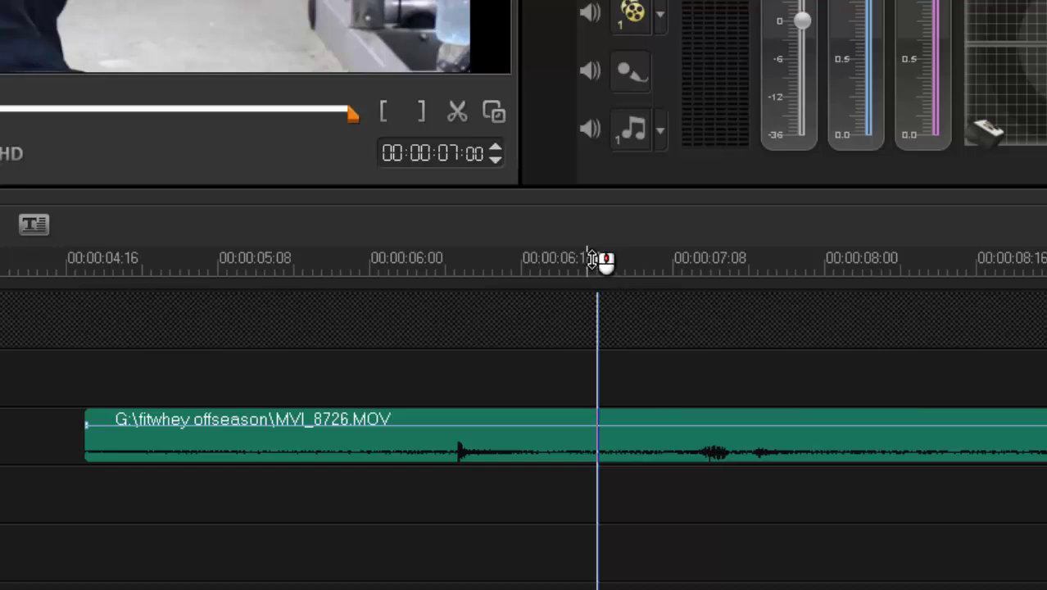
pyautogui.moveTo(594, 259); pyautogui.dragTo(435, 260)
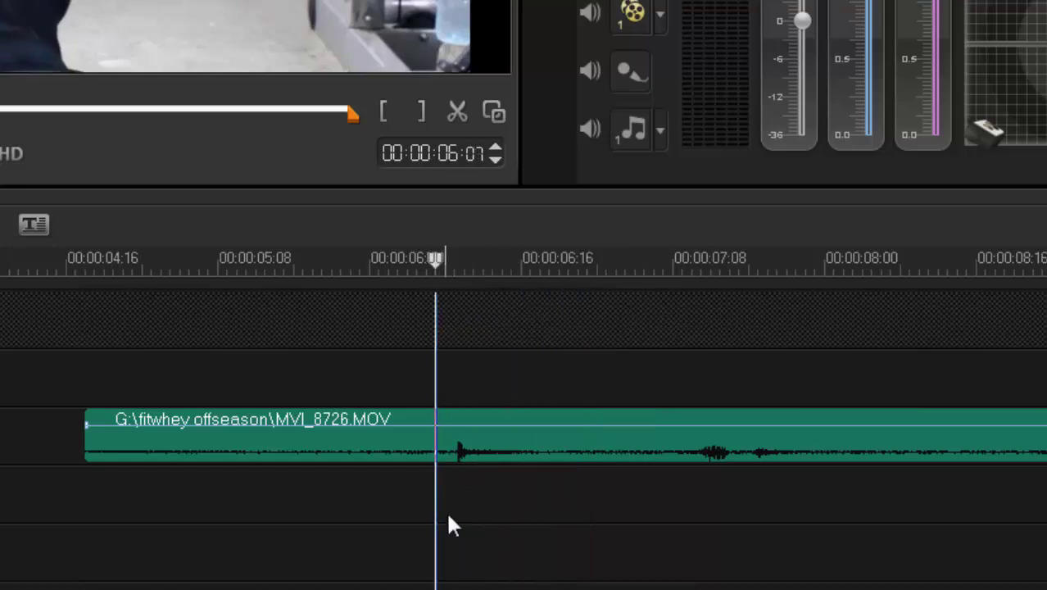
pyautogui.press('space')
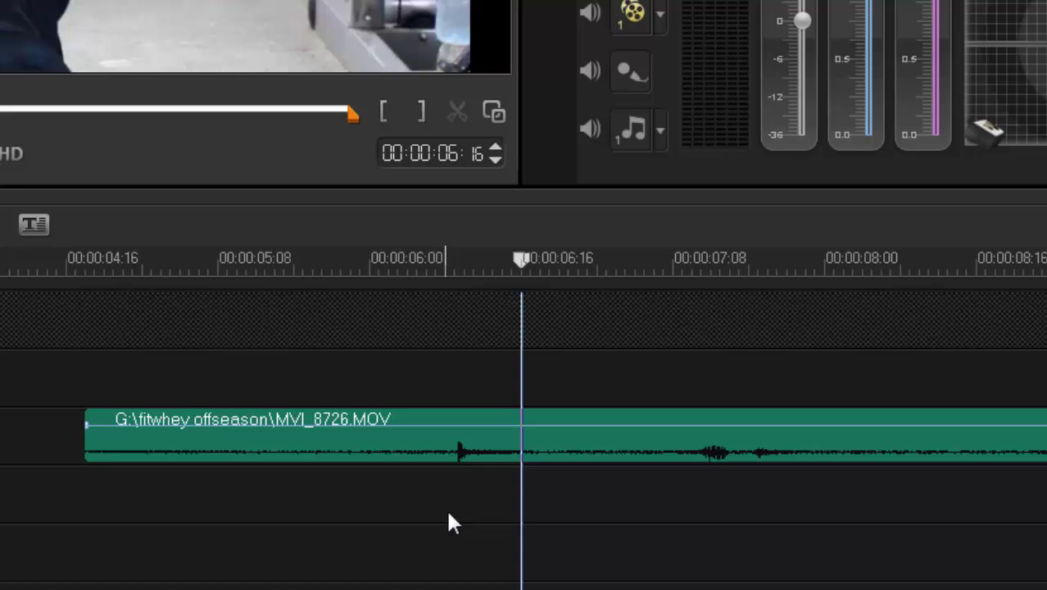
pyautogui.press('space')
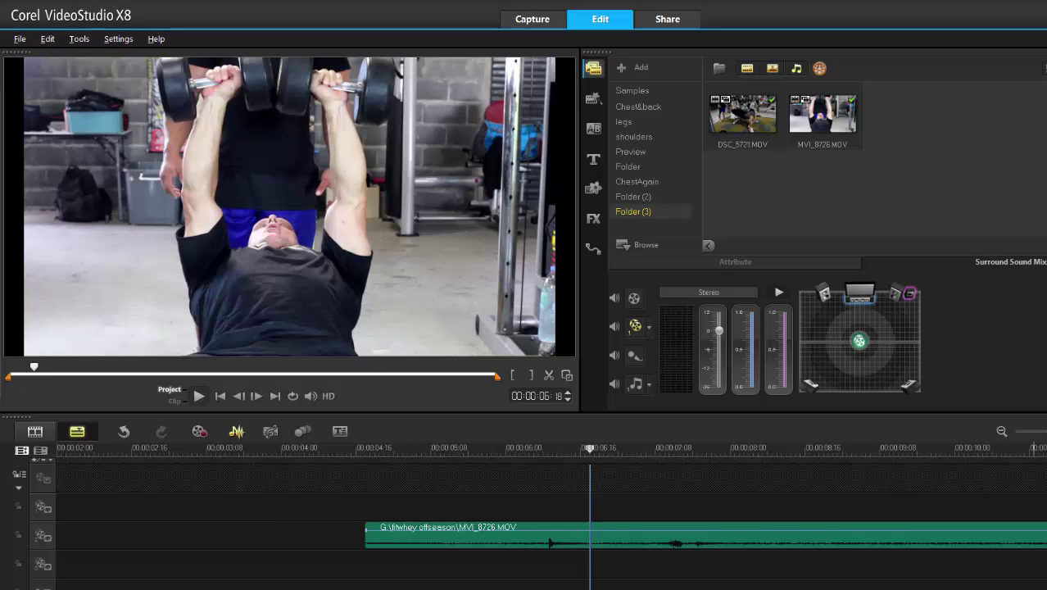
# Zoom the timeline out and line DSC_5721's start up with MVI_8726's.
pyautogui.click(1001, 432)
pyautogui.click(1000, 432)
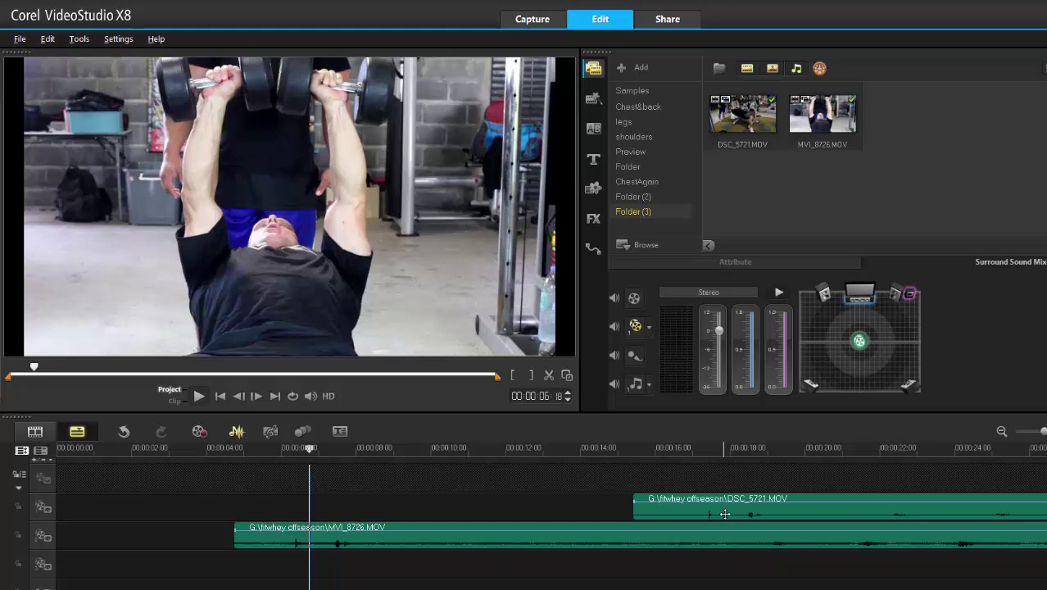
pyautogui.moveTo(724, 514); pyautogui.dragTo(334, 507)
pyautogui.scroll(2, 905, 543)
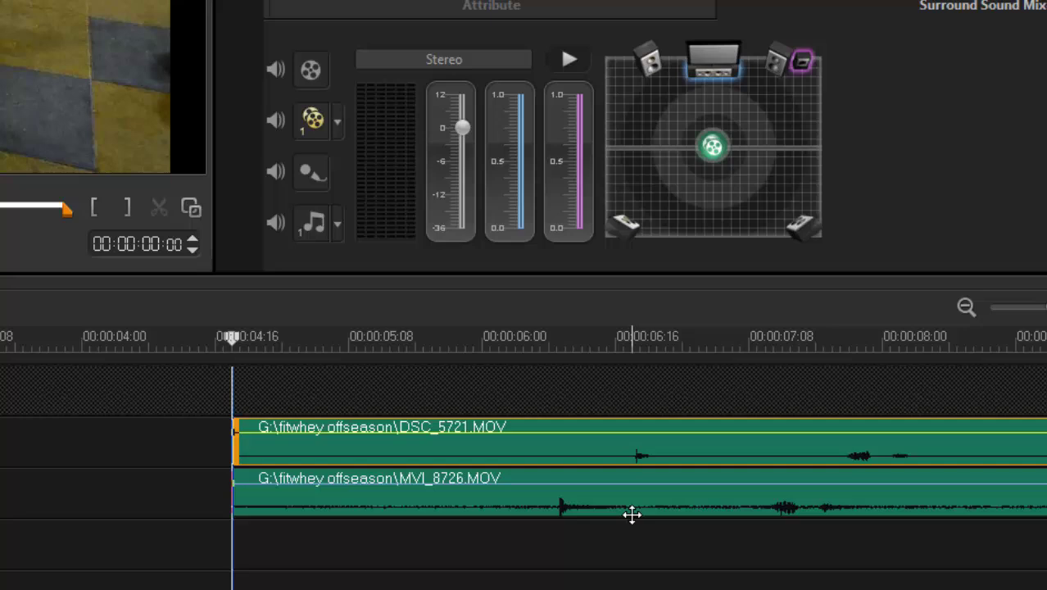
# Play both clips from 00:00:06:16 to compare their audio spikes.
pyautogui.click(624, 576)
pyautogui.click(616, 565)
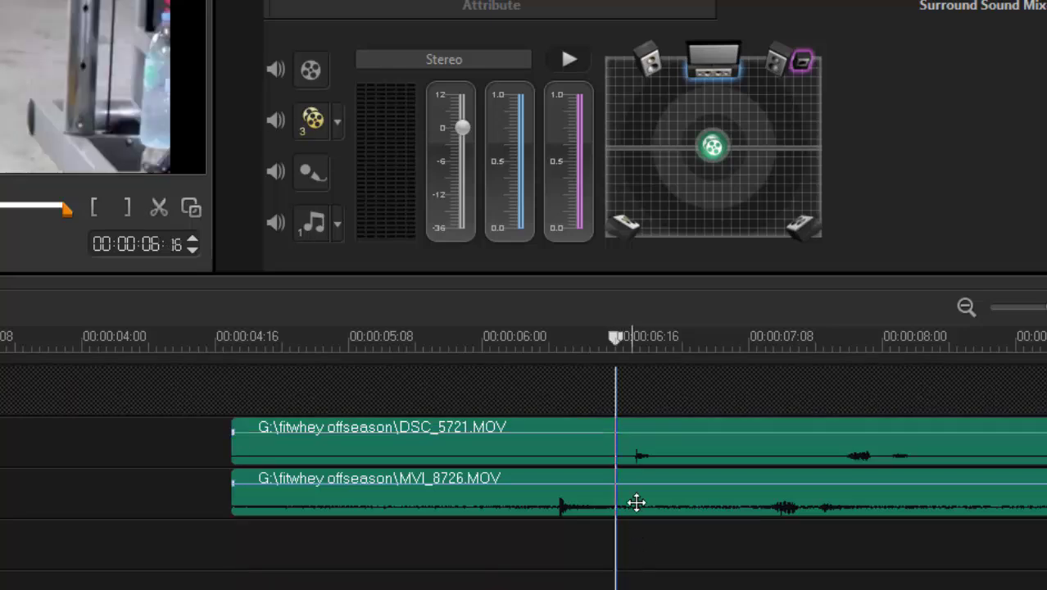
pyautogui.press('space')
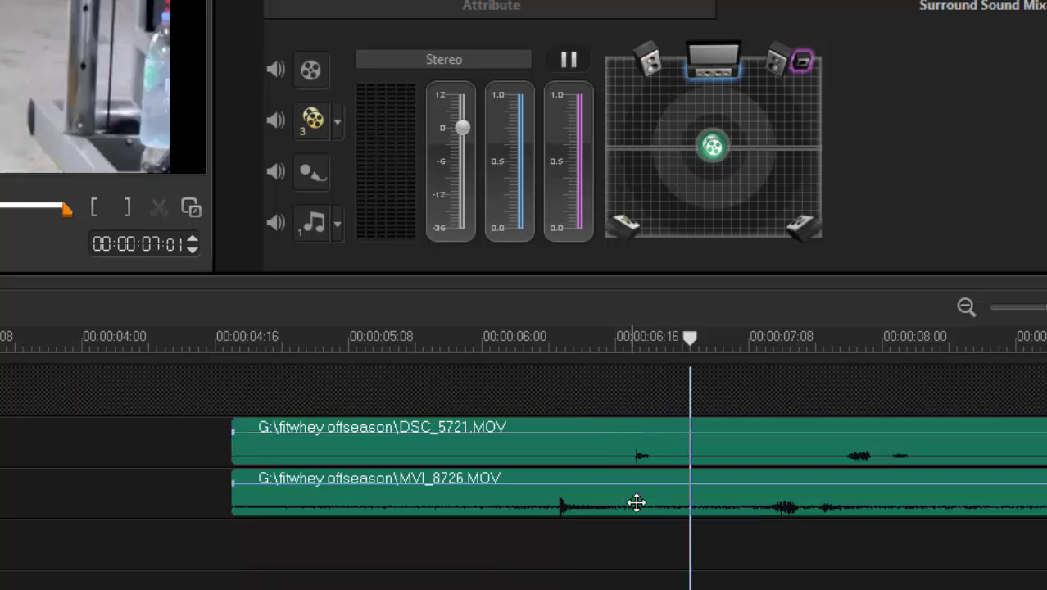
pyautogui.press('space')
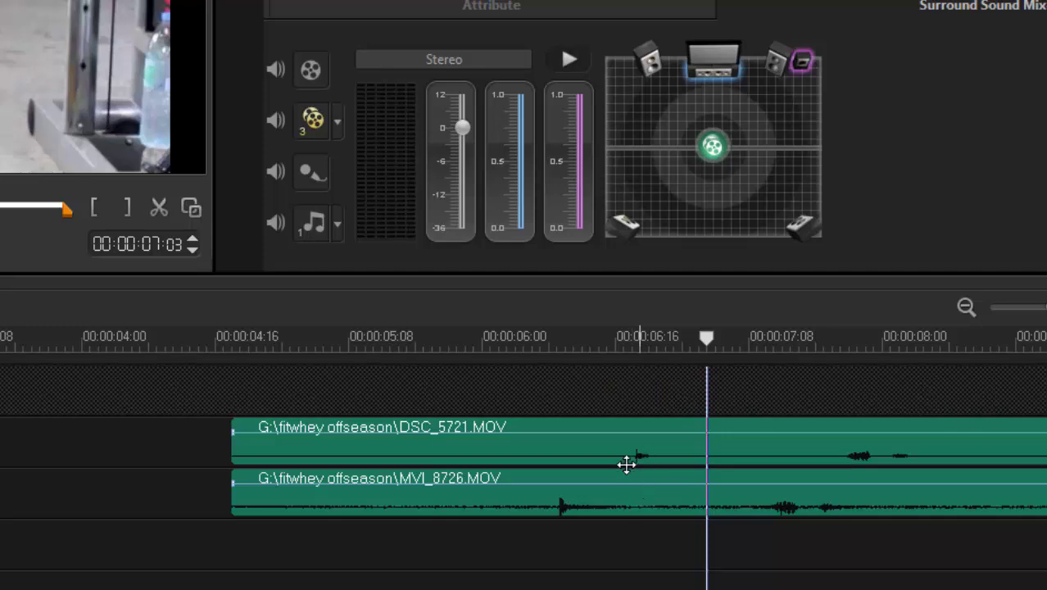
# Nudge MVI_8726 later to about 00:00:05:02 until its audio spike matches DSC_5721's.
pyautogui.click(502, 495)
pyautogui.click(502, 494)
pyautogui.moveTo(503, 494); pyautogui.dragTo(535, 501)
pyautogui.moveTo(526, 577); pyautogui.dragTo(527, 576)
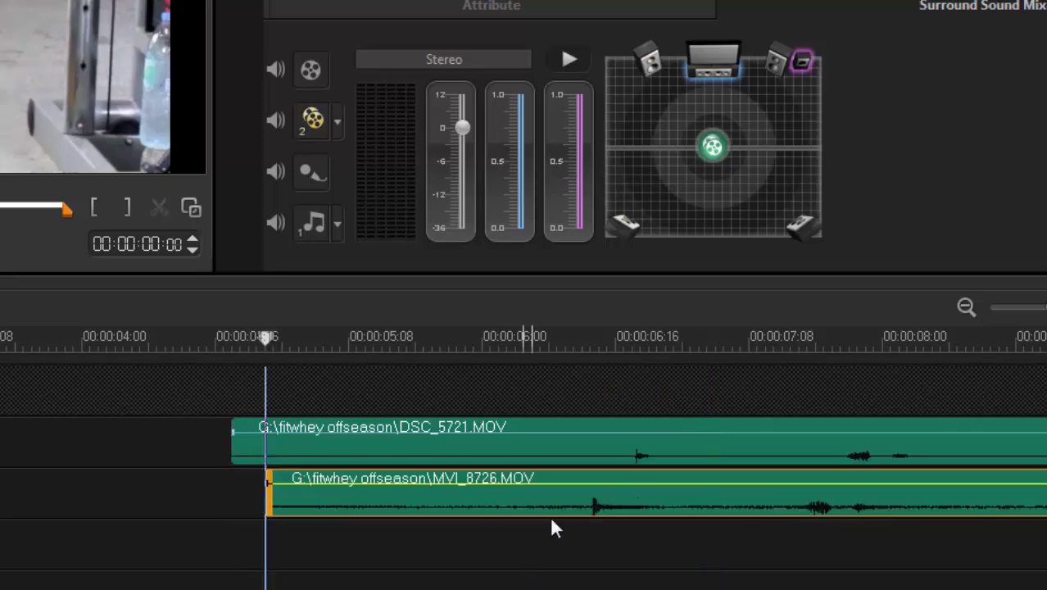
pyautogui.moveTo(549, 491); pyautogui.dragTo(581, 498)
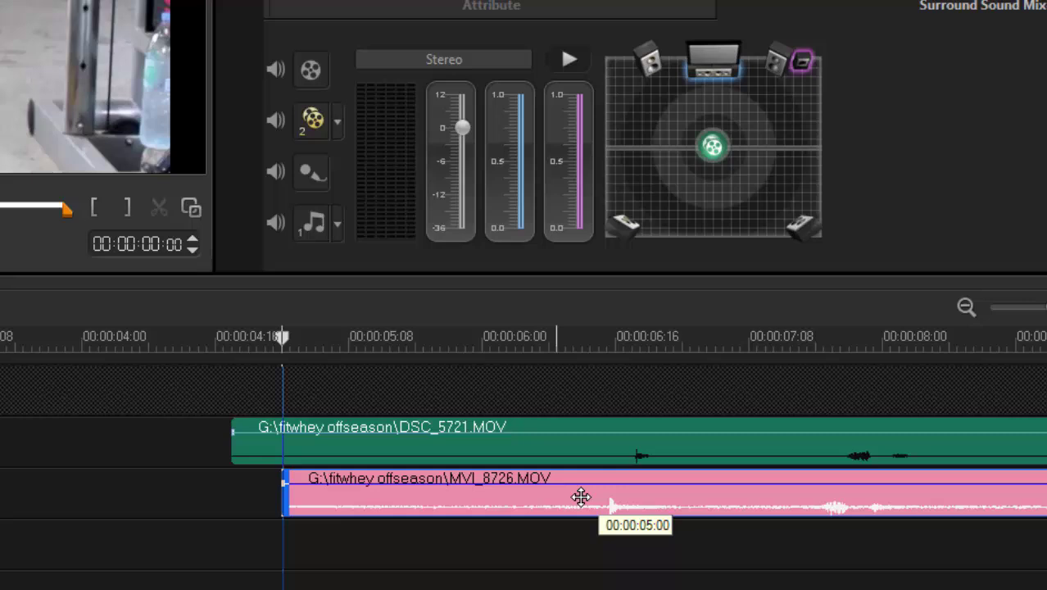
pyautogui.moveTo(581, 498); pyautogui.dragTo(580, 497)
pyautogui.moveTo(580, 497); pyautogui.dragTo(595, 498)
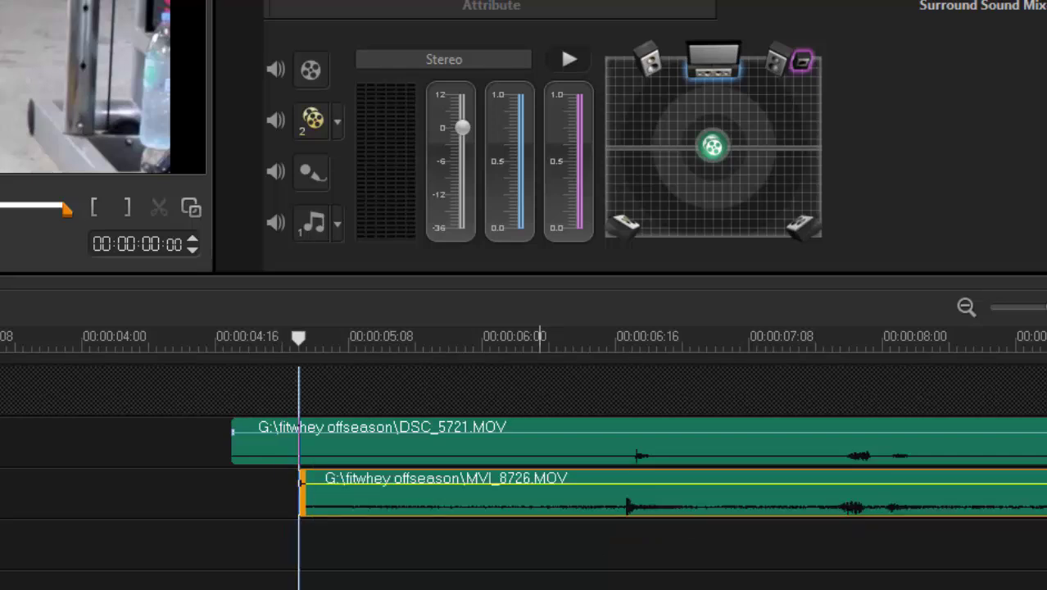
pyautogui.click(582, 500)
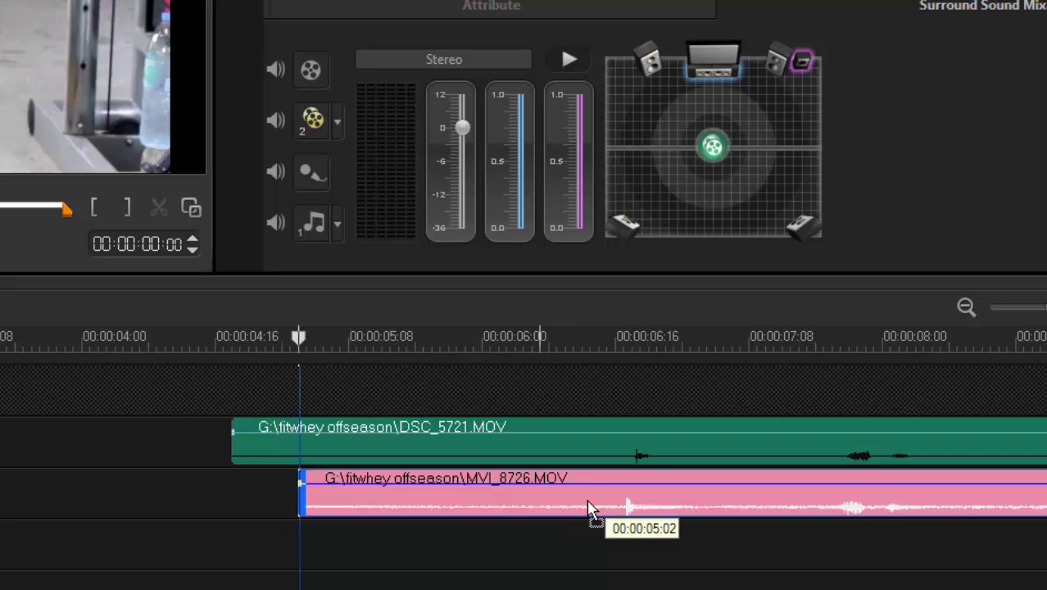
pyautogui.moveTo(593, 508); pyautogui.dragTo(598, 506)
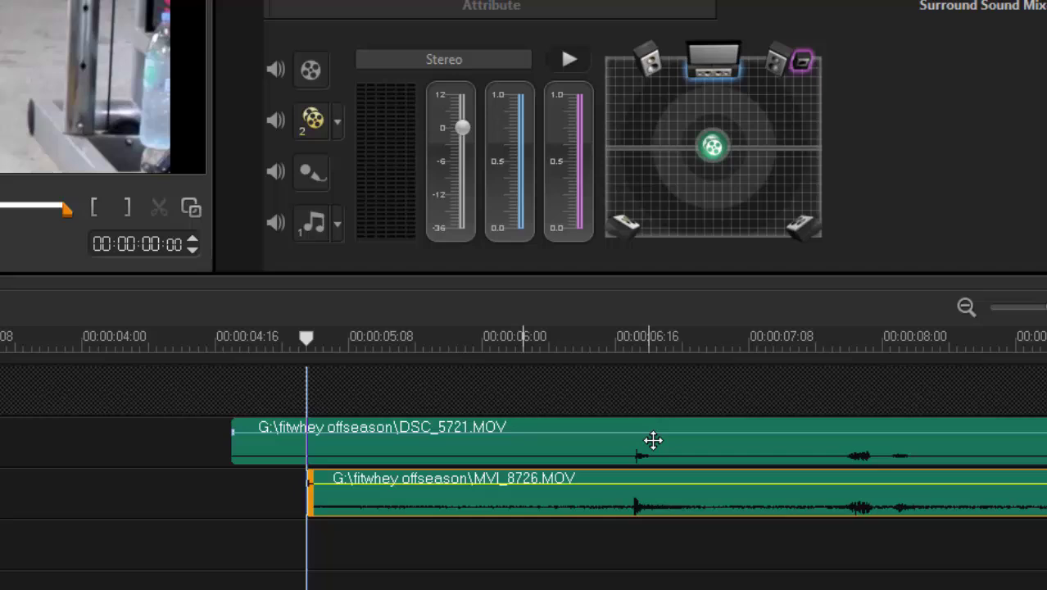
# Play both clips from about 00:00:06:01 to check the sync.
pyautogui.moveTo(315, 341); pyautogui.dragTo(508, 343)
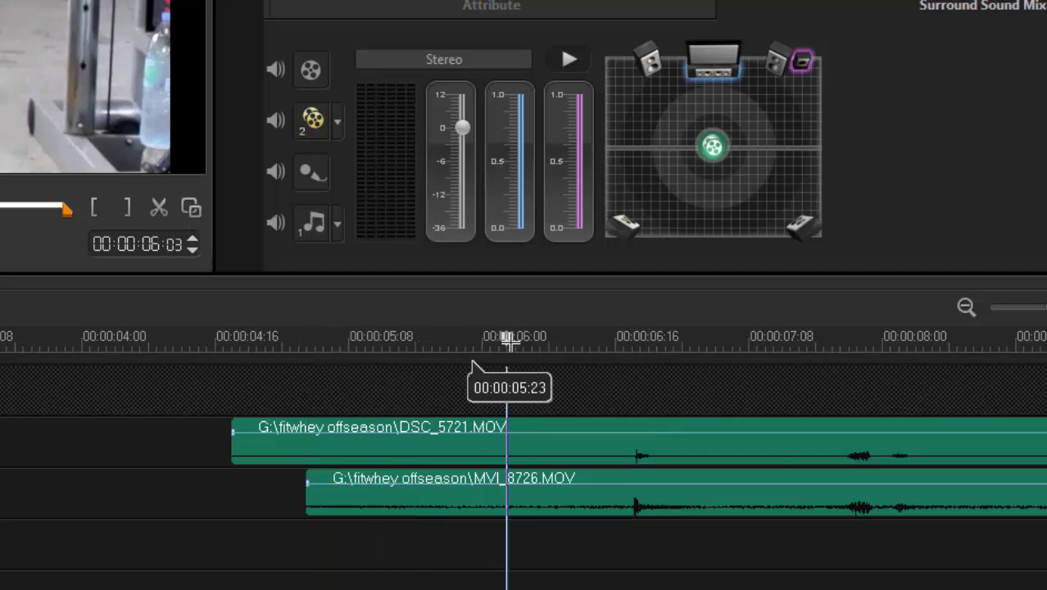
pyautogui.press('space')
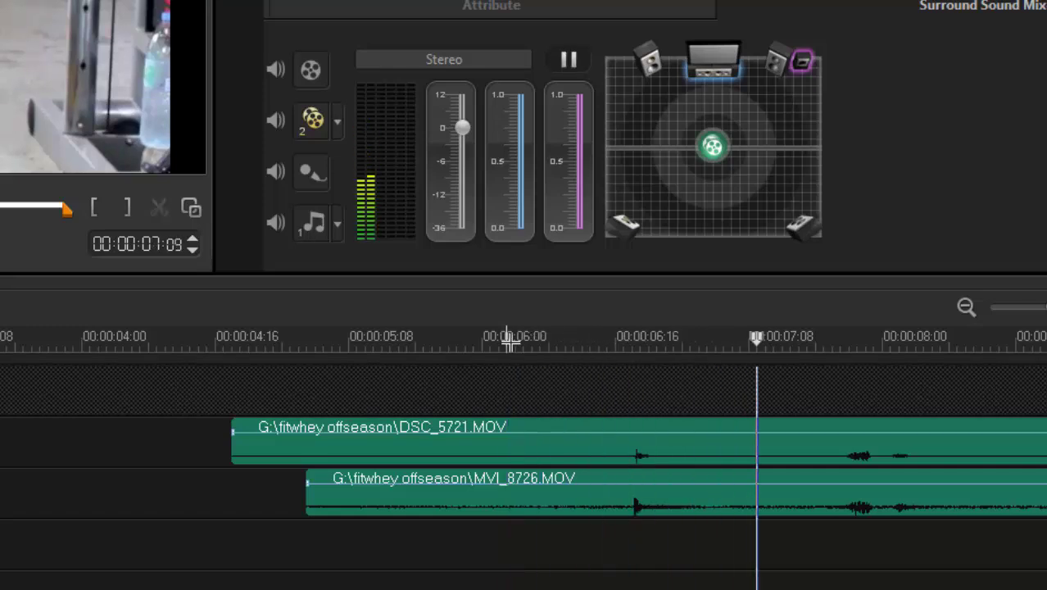
pyautogui.press('space')
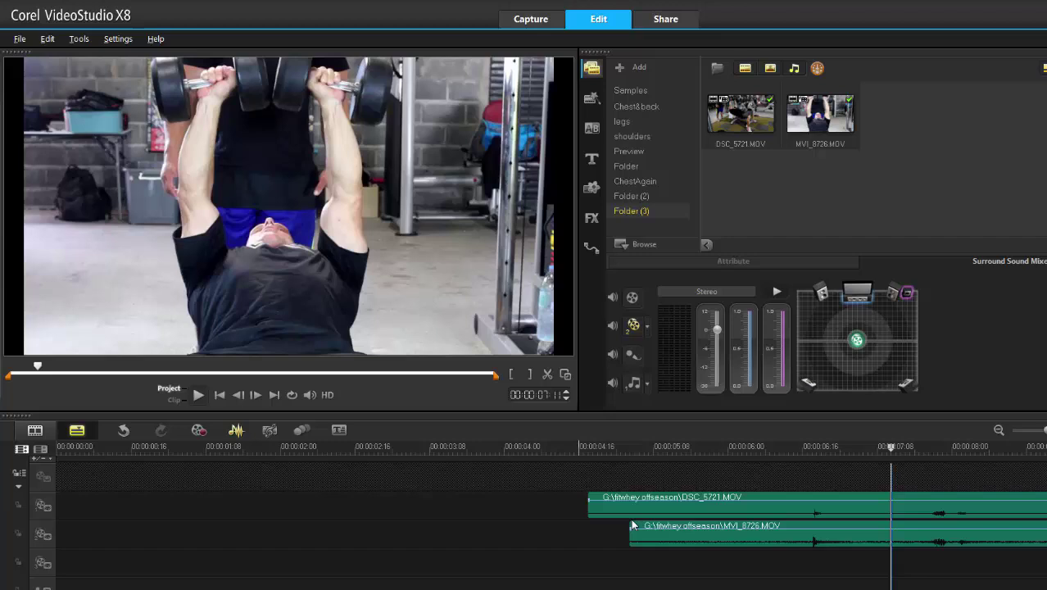
# Split both clips at about 00:00:07:19 and delete each clip's leading piece.
pyautogui.click(900, 455)
pyautogui.moveTo(904, 462); pyautogui.dragTo(933, 463)
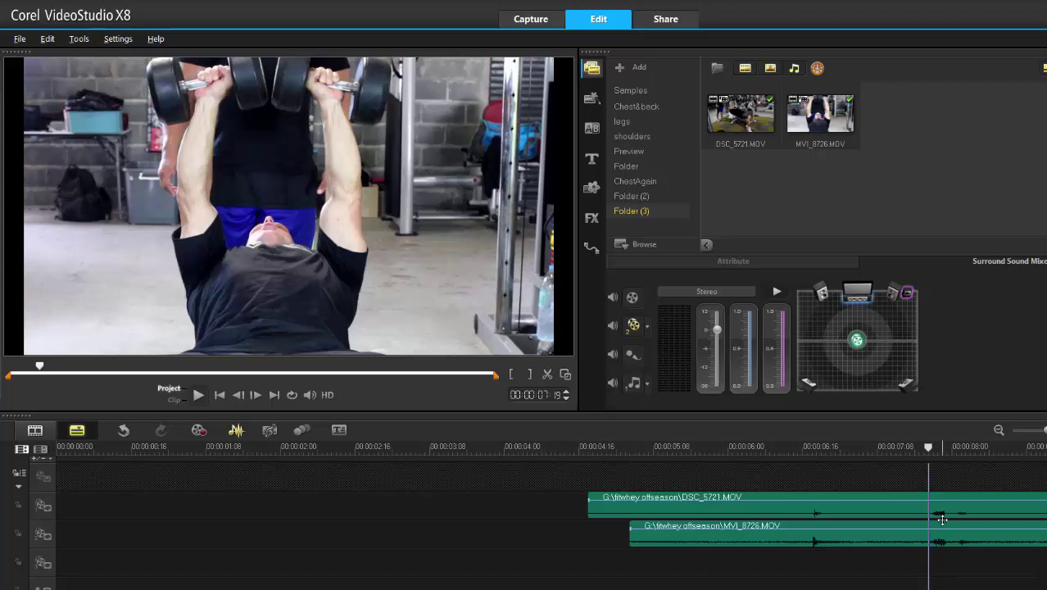
pyautogui.press('s')
pyautogui.click(903, 512)
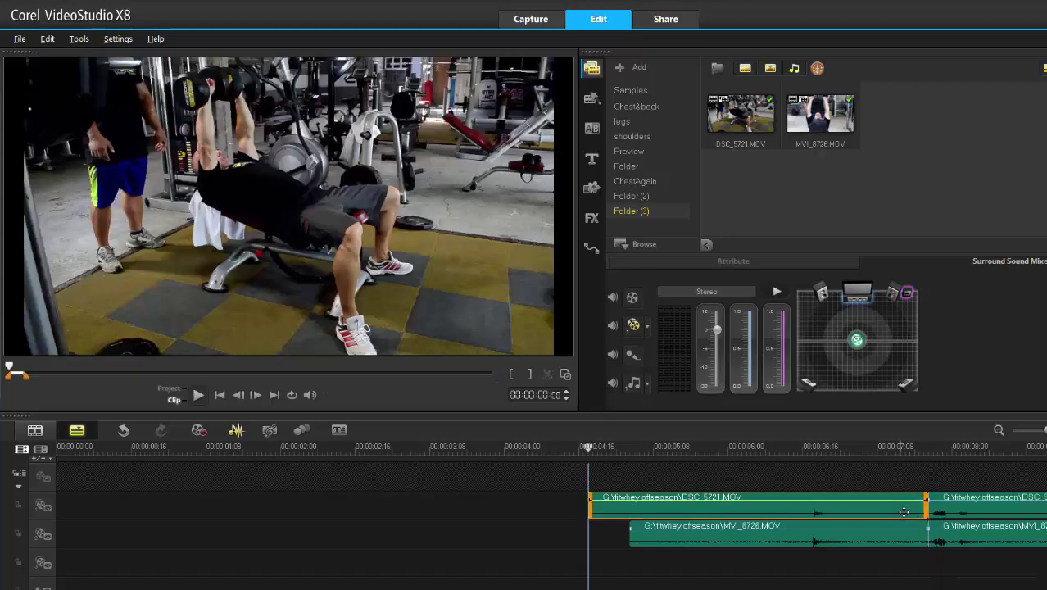
pyautogui.press('Delete')
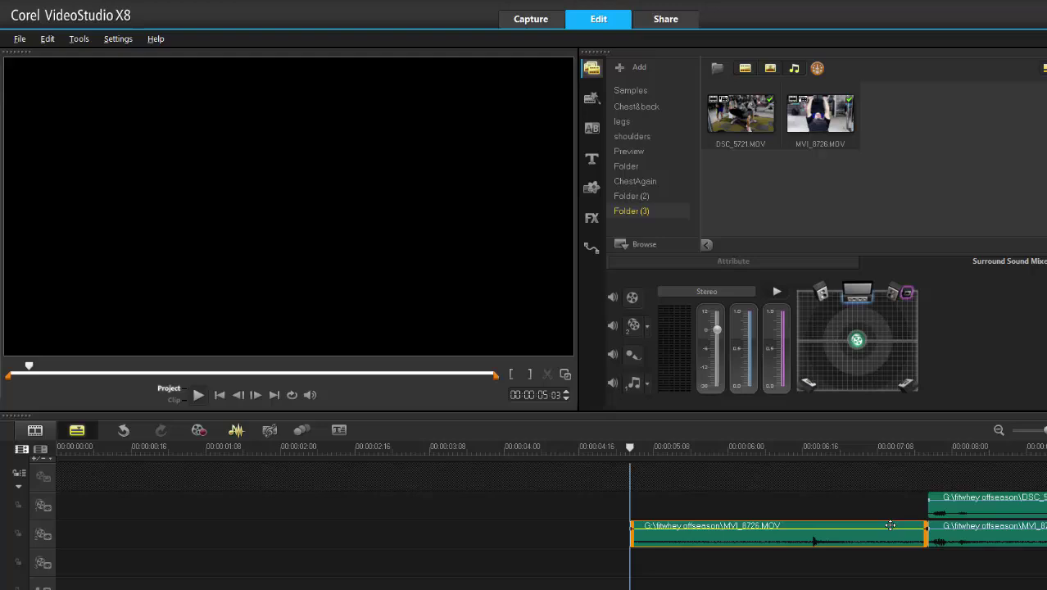
pyautogui.press('Delete')
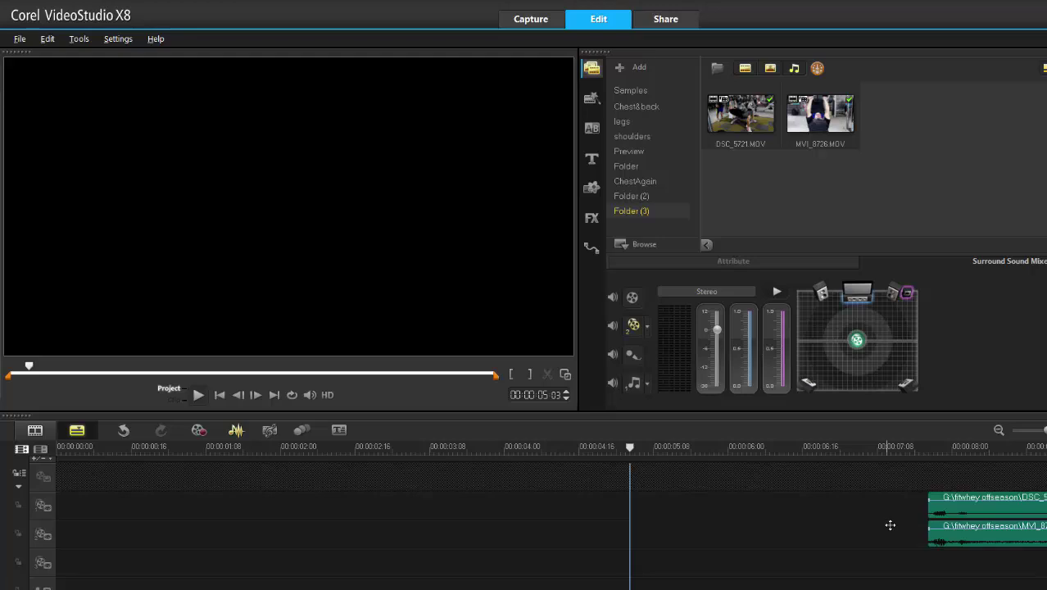
# Close the Sound Mixer and drag both trimmed DSC_5721 and MVI_8726 clips to the timeline start.
pyautogui.click(235, 432)
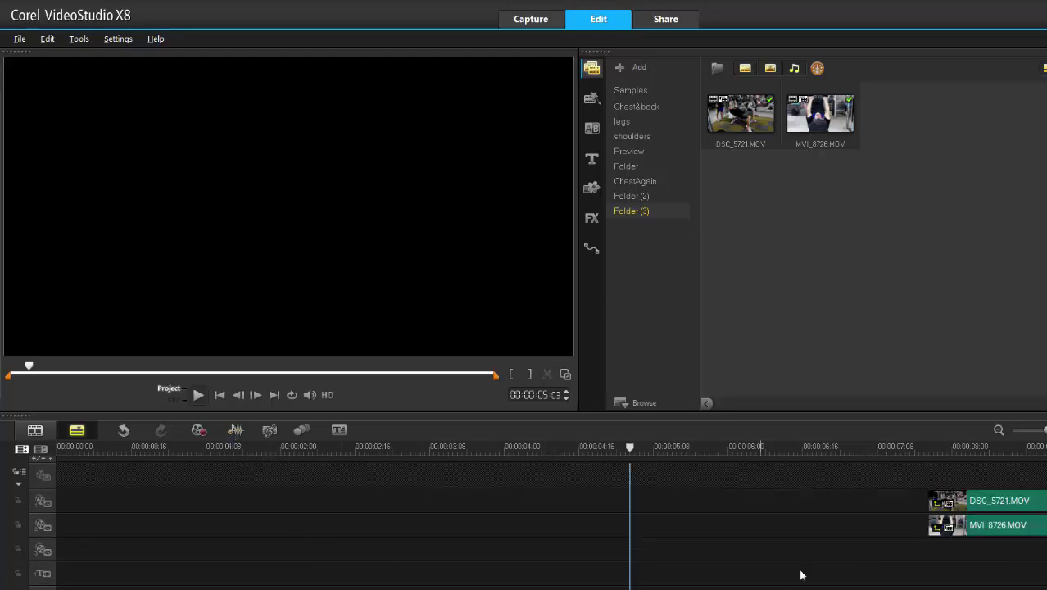
pyautogui.click(978, 506)
pyautogui.click(978, 529)
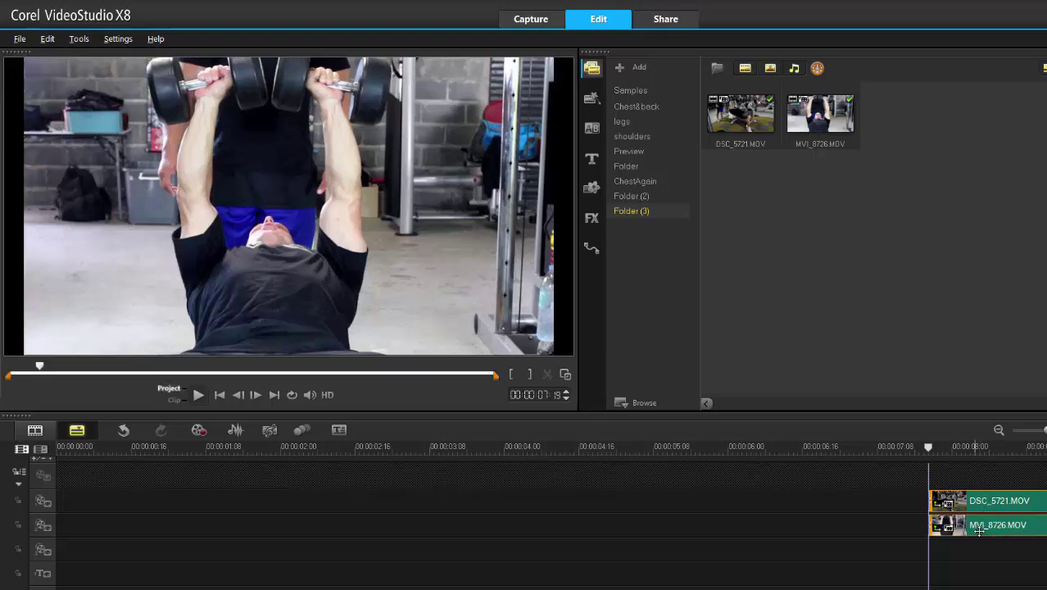
pyautogui.moveTo(980, 508); pyautogui.dragTo(106, 507)
pyautogui.moveTo(136, 568); pyautogui.dragTo(171, 585)
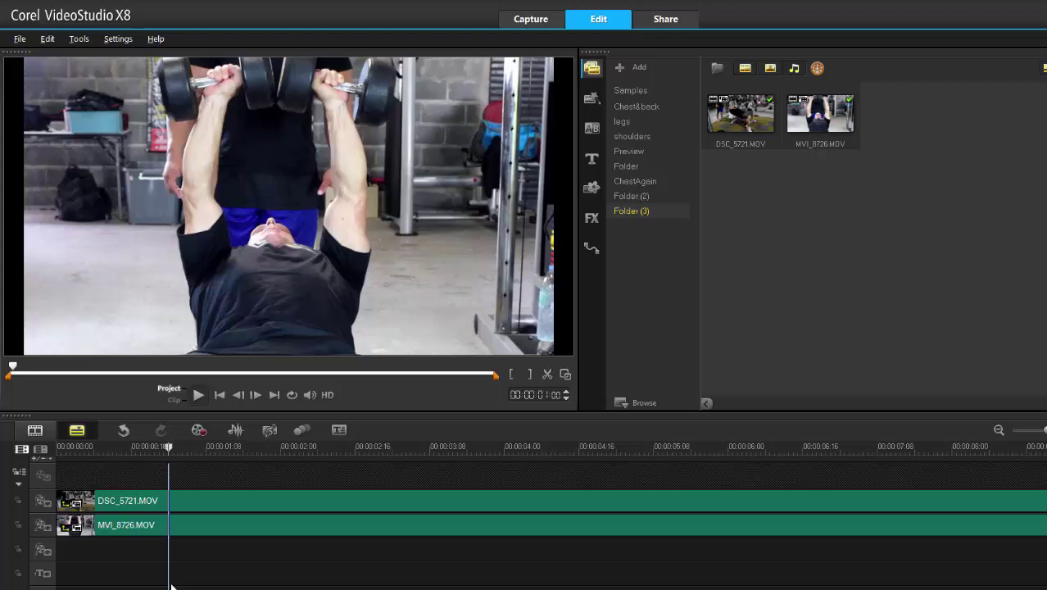
pyautogui.moveTo(166, 443); pyautogui.dragTo(94, 448)
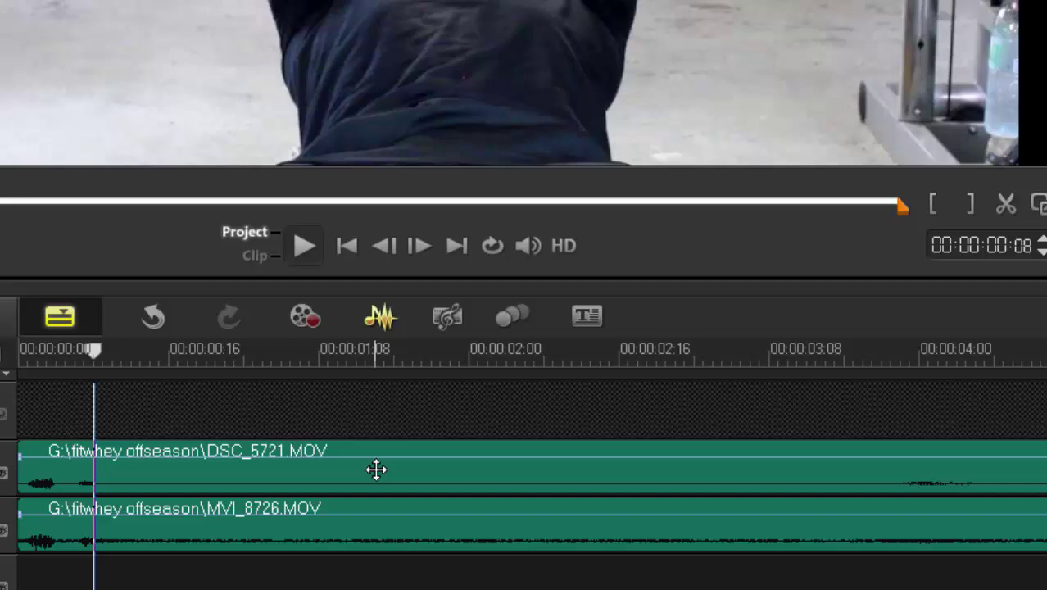
# Mute the audio of the DSC_5721.MOV clip.
pyautogui.click(376, 469)
pyautogui.rightClick(376, 469)
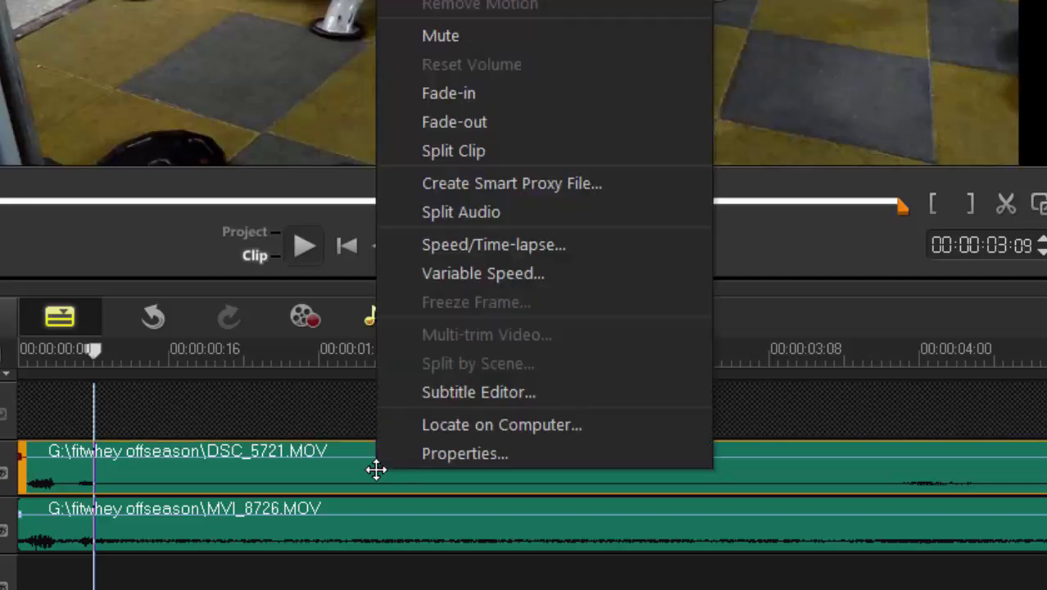
pyautogui.click(488, 36)
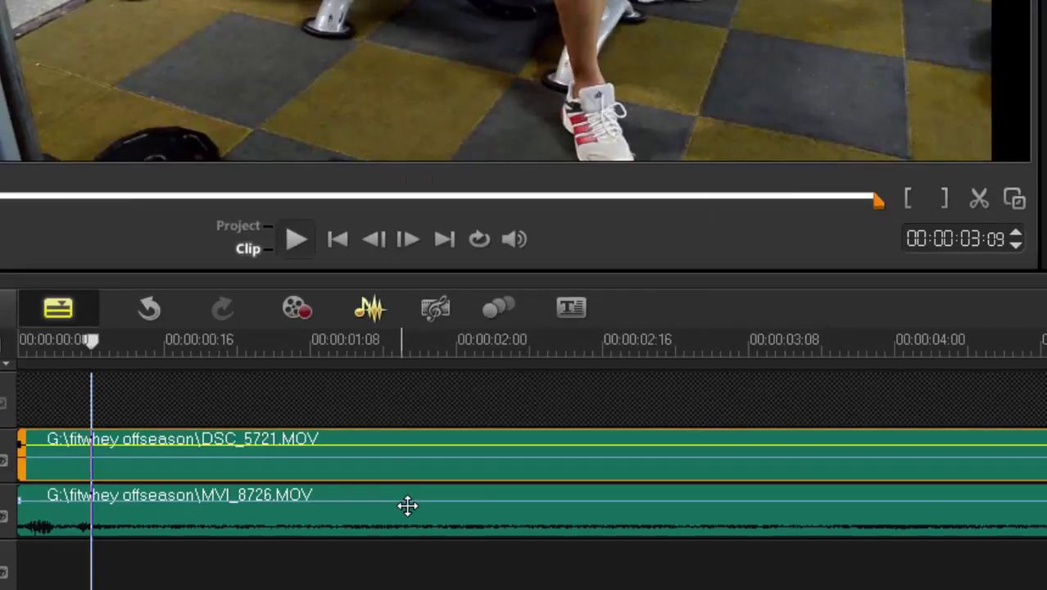
# Split MVI_8726.MOV's audio onto its own audio track.
pyautogui.click(418, 518)
pyautogui.rightClick(418, 518)
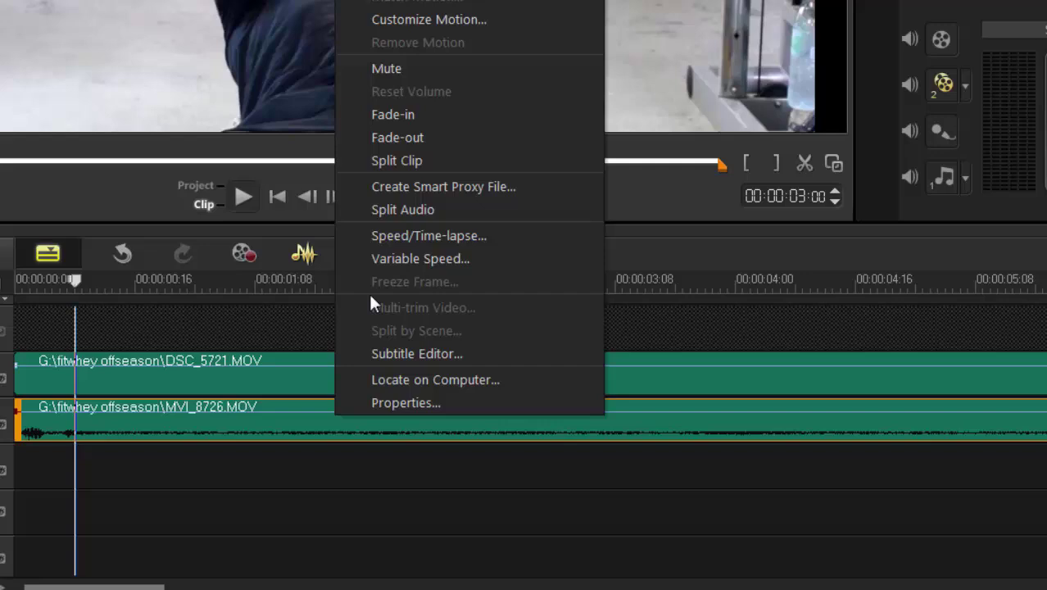
pyautogui.click(400, 211)
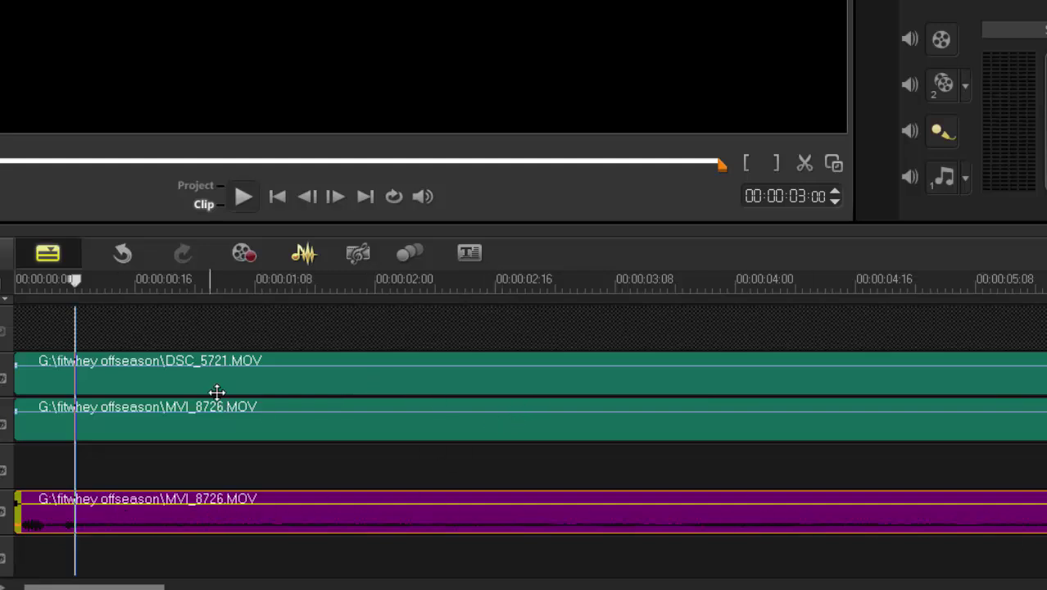
# Return to thumbnail view and scrub the opening frames to about 00:00:02:13.
pyautogui.click(300, 255)
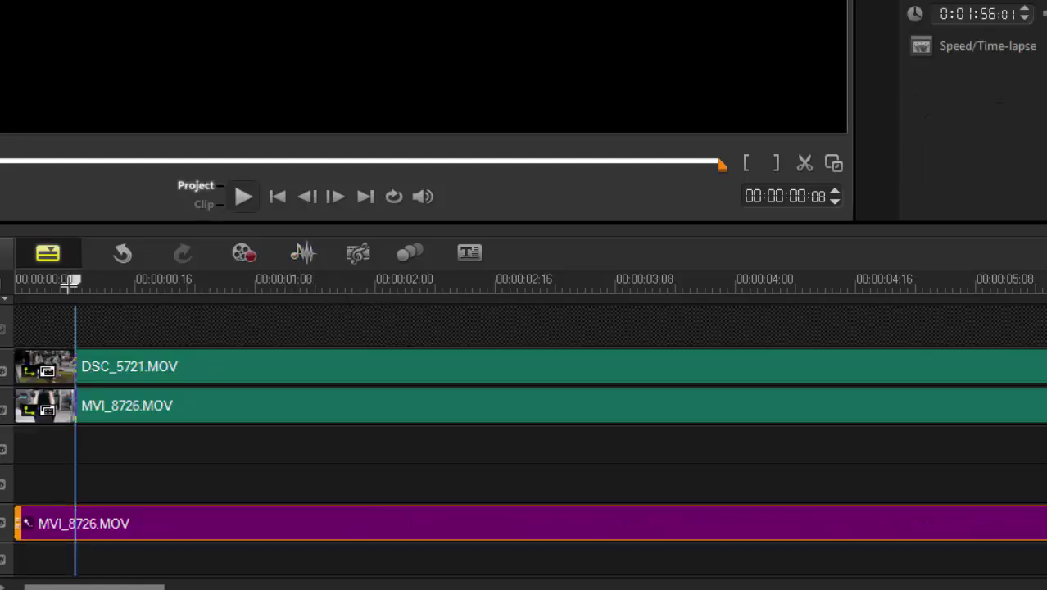
pyautogui.moveTo(58, 282); pyautogui.dragTo(130, 294)
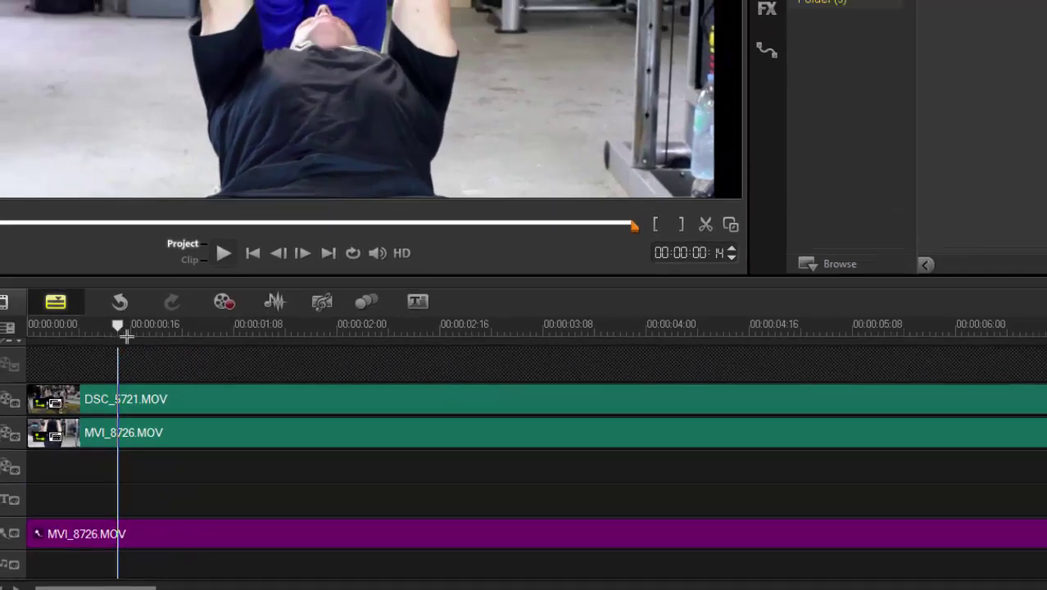
pyautogui.moveTo(127, 335); pyautogui.dragTo(155, 356)
pyautogui.moveTo(155, 417); pyautogui.dragTo(412, 426)
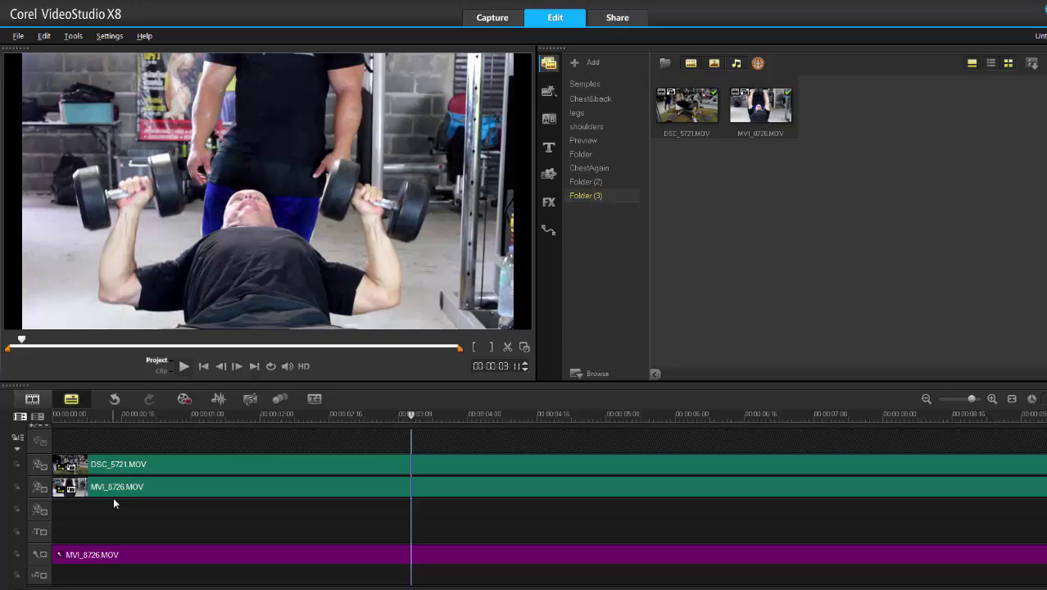
# Compare angles by toggling the MVI_8726 track, then split both clips at the first cut.
pyautogui.click(45, 489)
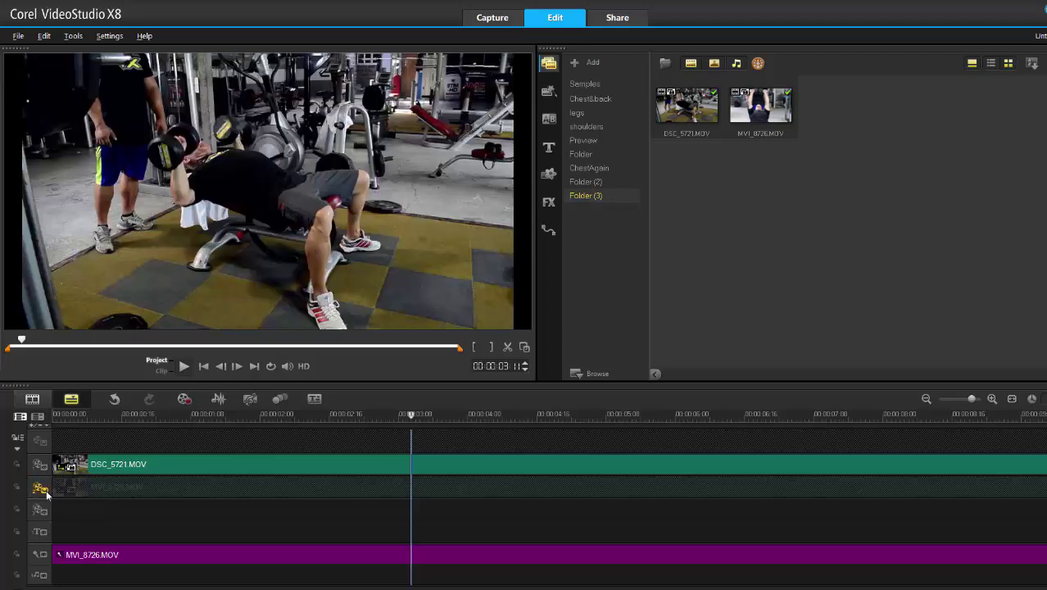
pyautogui.click(46, 489)
pyautogui.click(46, 490)
pyautogui.click(46, 490)
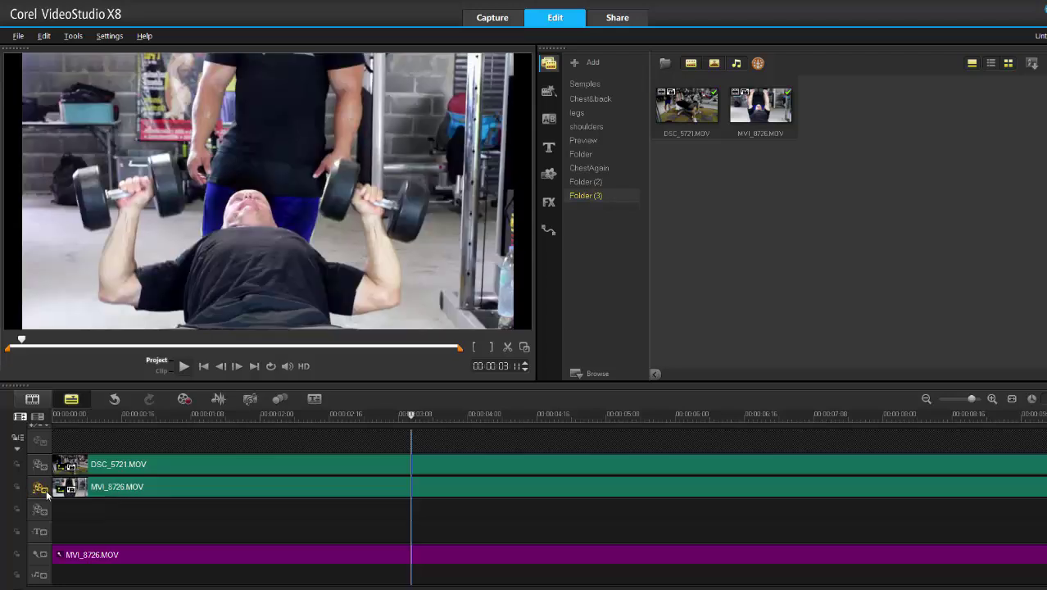
pyautogui.click(46, 490)
pyautogui.click(46, 490)
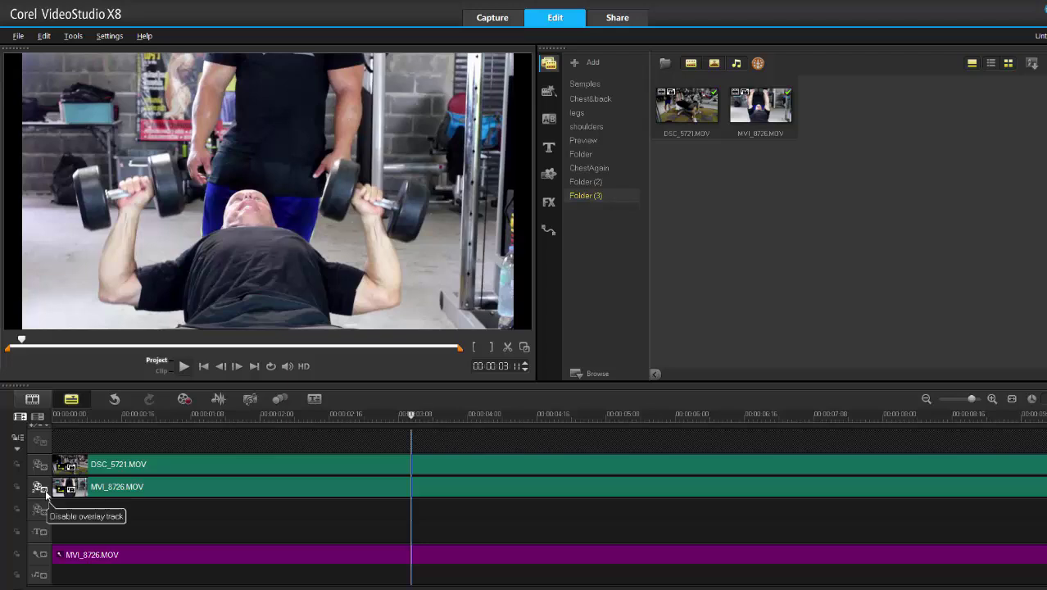
pyautogui.press('s')
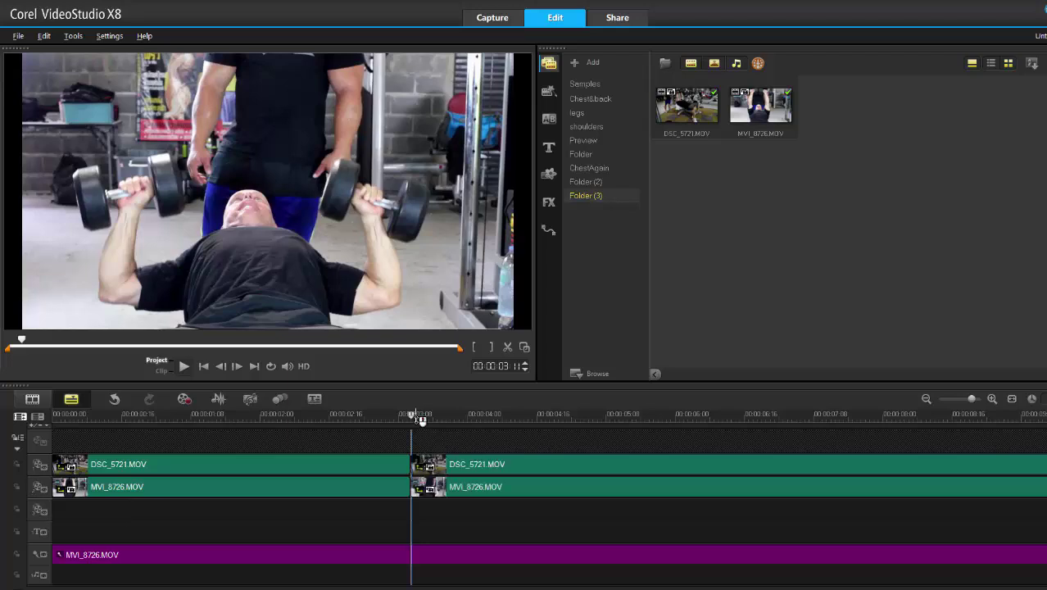
# Split both clips at further cut points, including around 00:00:05:03 and 00:00:05:15.
pyautogui.press('space')
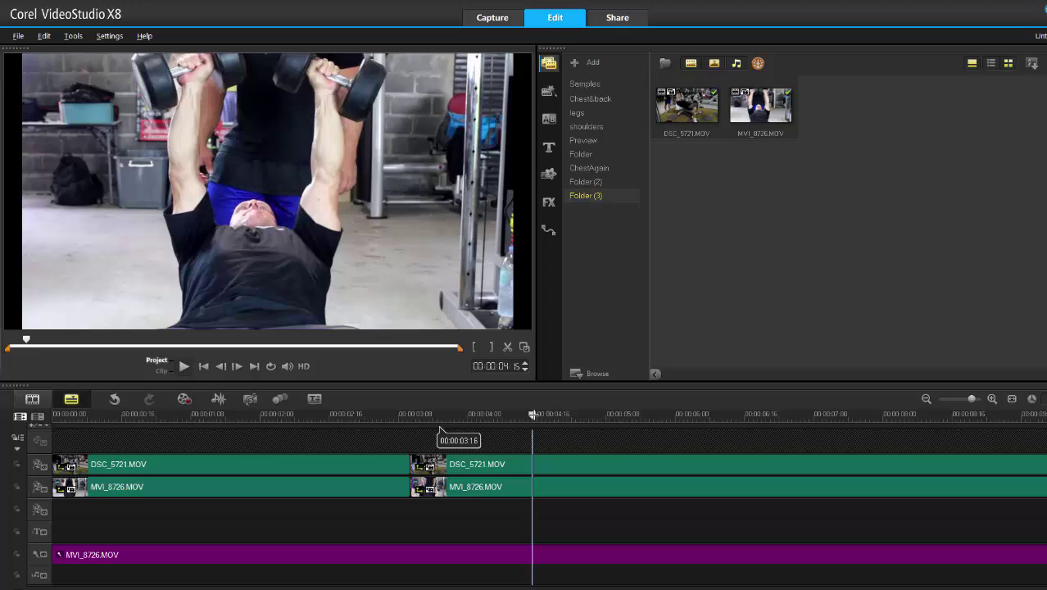
pyautogui.press('s')
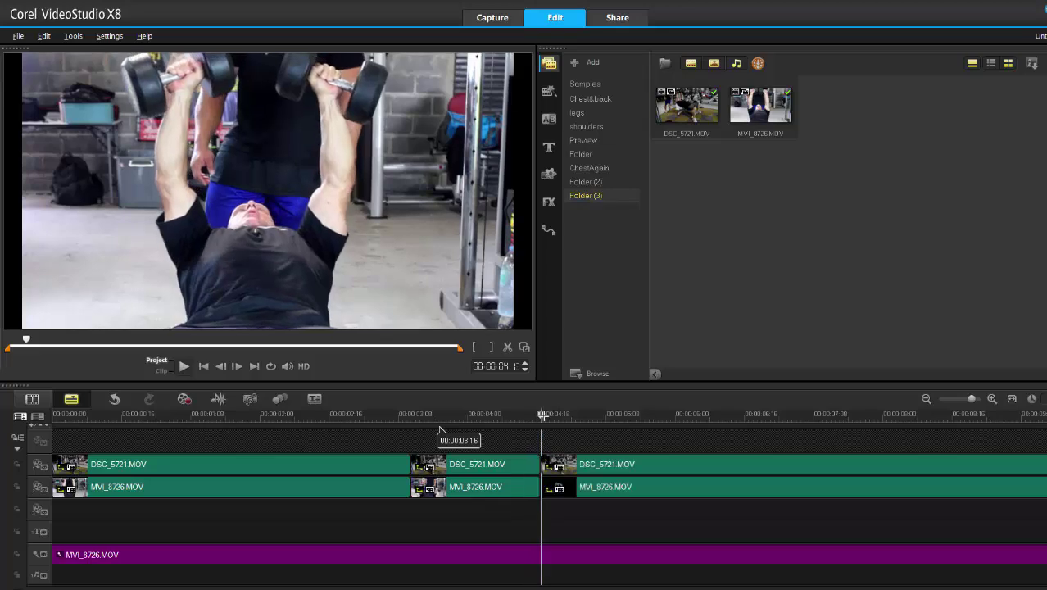
pyautogui.moveTo(540, 416); pyautogui.dragTo(641, 416)
pyautogui.press('s')
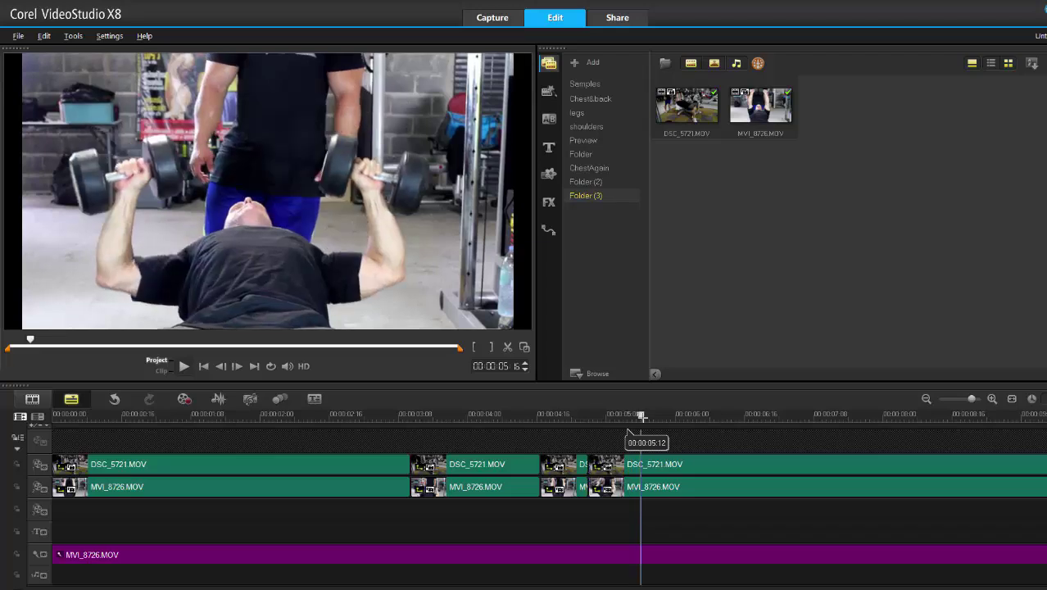
pyautogui.press('s')
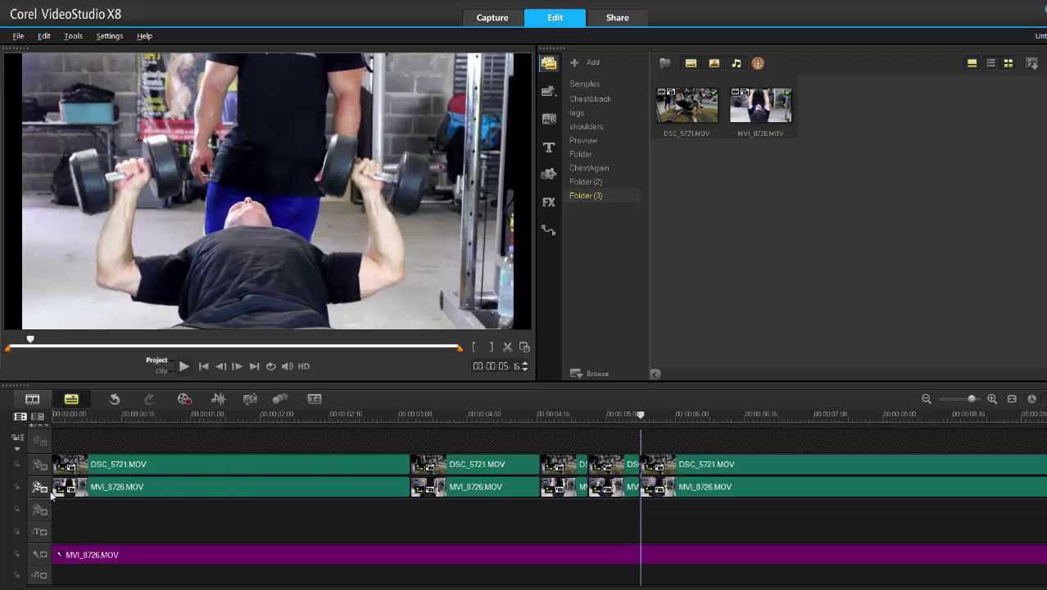
# Compare angles again, play ahead and split both clips at the next cut point.
pyautogui.click(40, 488)
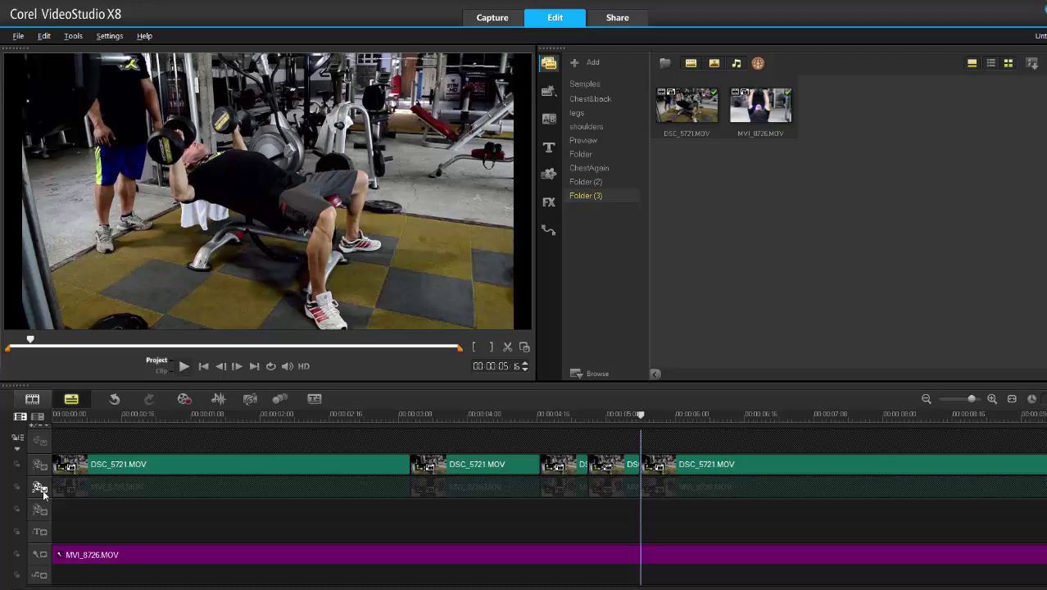
pyautogui.click(40, 488)
pyautogui.press('space')
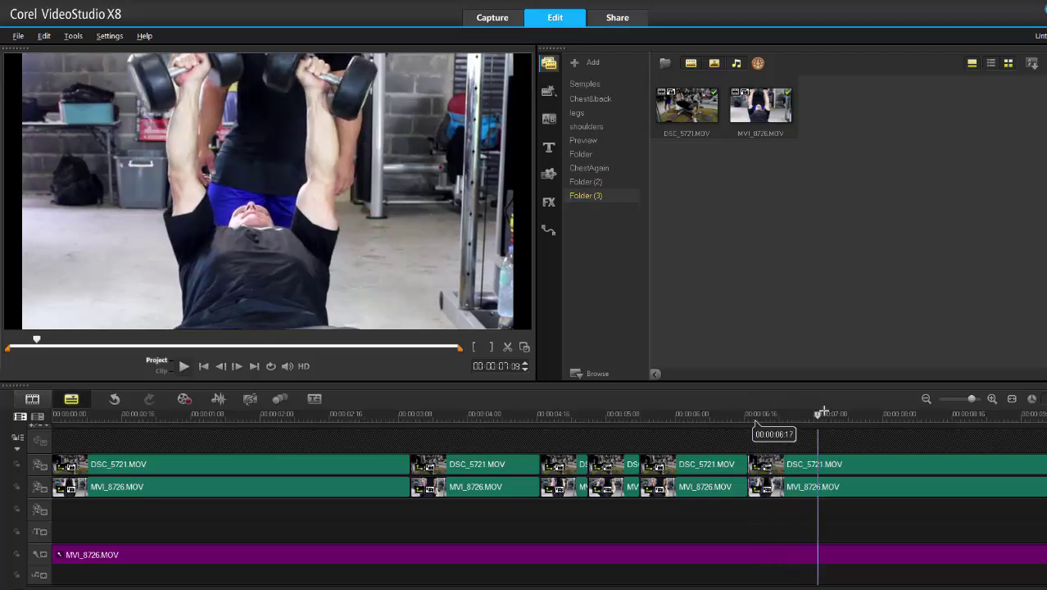
pyautogui.press('s')
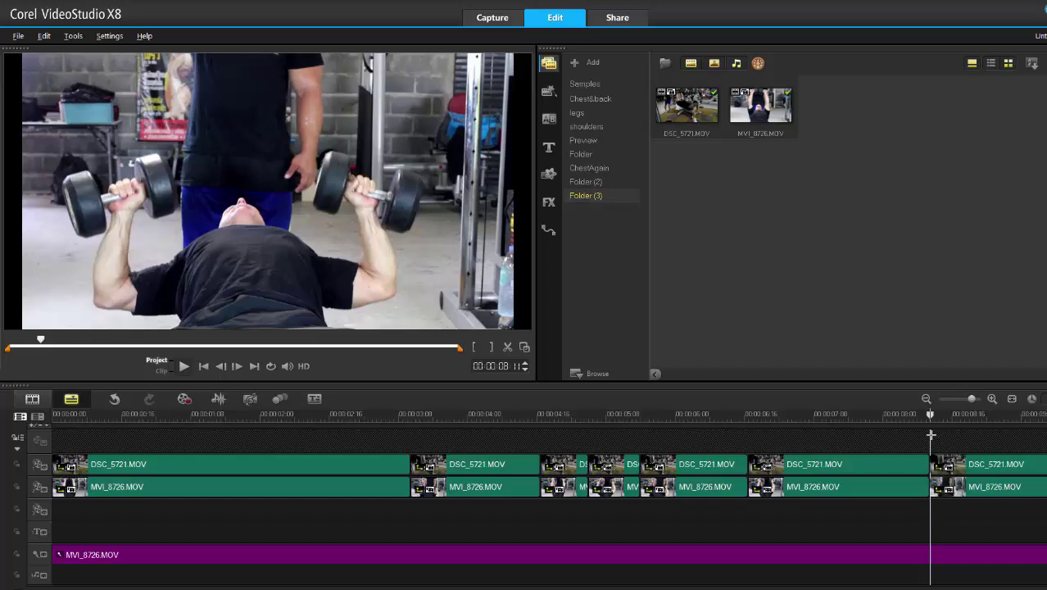
# Toggle the MVI_8726 track off and on twice to review the angles at the cuts.
pyautogui.click(41, 490)
pyautogui.click(41, 489)
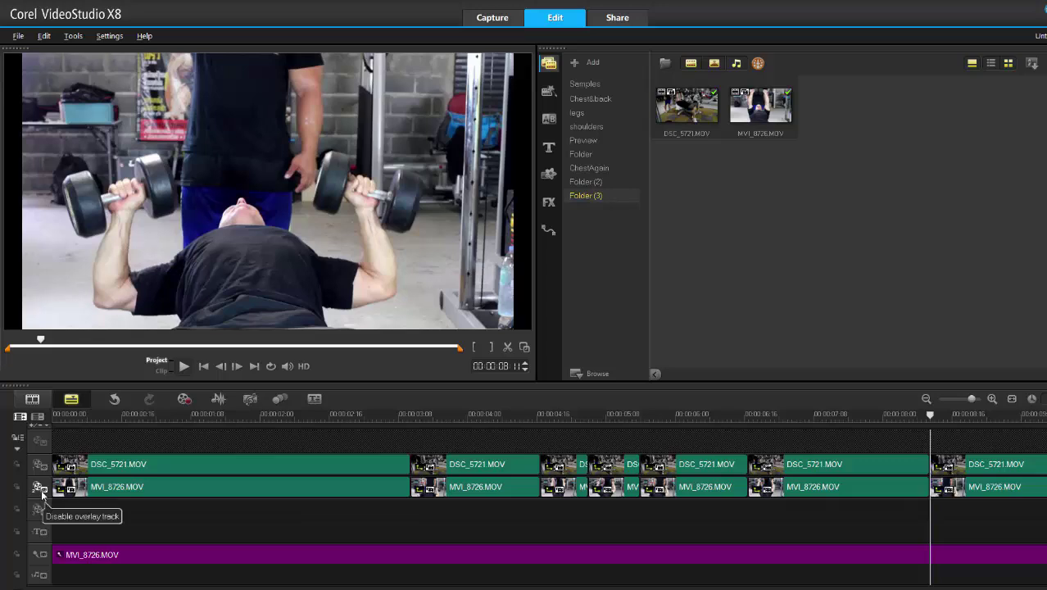
pyautogui.click(40, 488)
pyautogui.click(39, 488)
# Delete the first DSC_5721 piece, the second MVI_8726 piece and the two short pieces after them.
pyautogui.click(244, 464)
pyautogui.press('Delete')
pyautogui.click(491, 487)
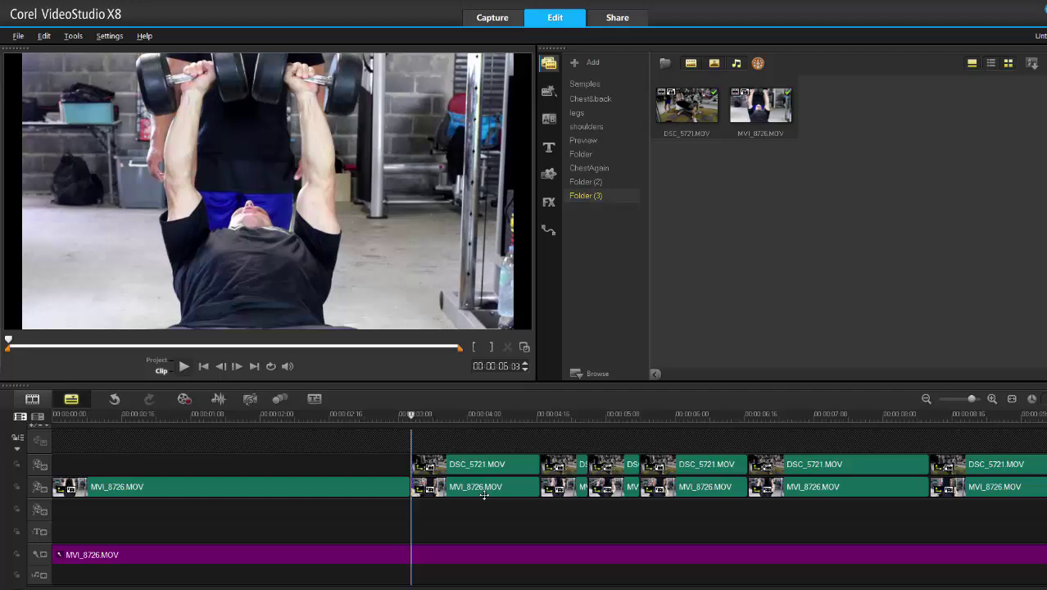
pyautogui.press('Delete')
pyautogui.click(590, 465)
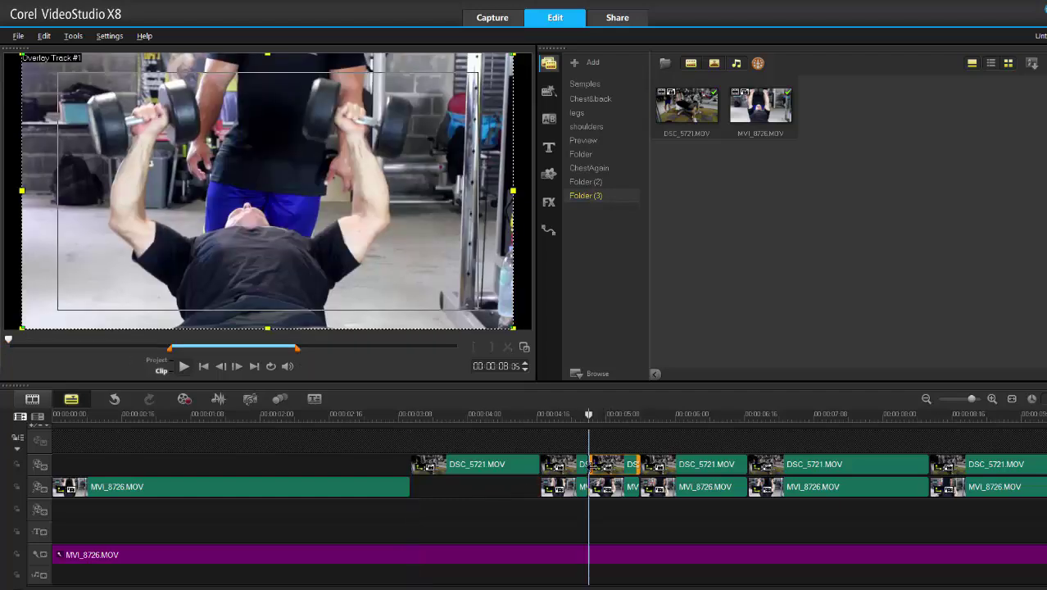
pyautogui.press('Delete')
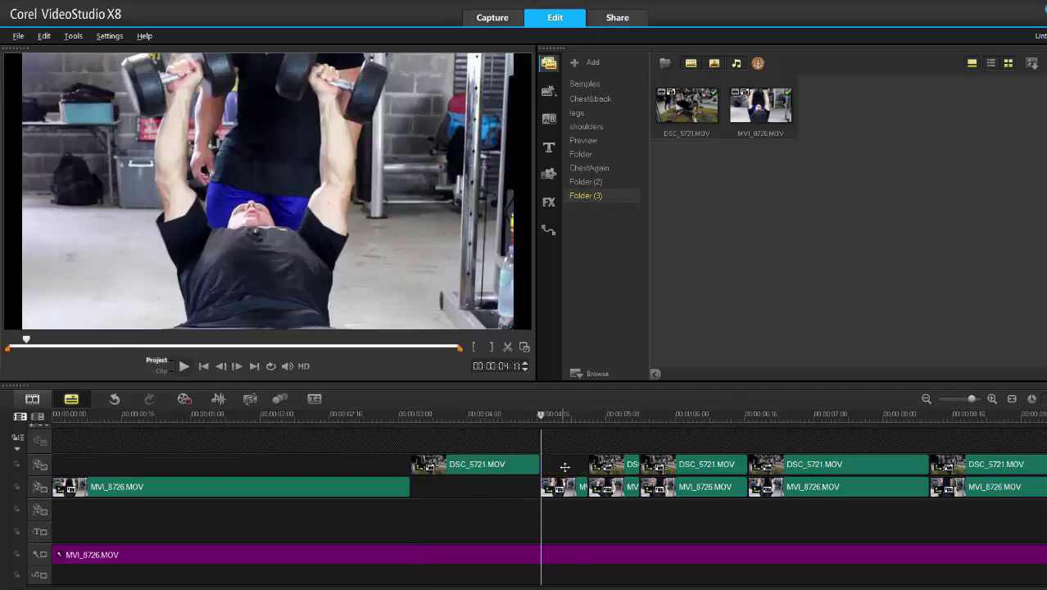
pyautogui.click(616, 483)
pyautogui.press('Delete')
# Delete the next DSC_5721, overlapping MVI_8726 and last DSC_5721 pieces, then return to 00:00:03:02.
pyautogui.click(698, 463)
pyautogui.press('Delete')
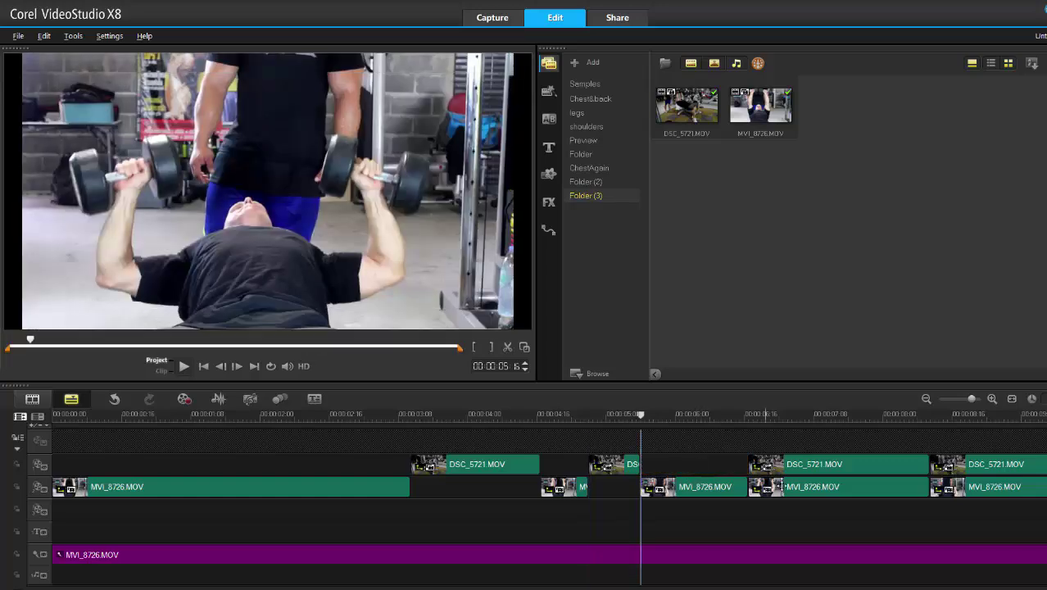
pyautogui.click(784, 487)
pyautogui.press('Delete')
pyautogui.click(993, 465)
pyautogui.press('Delete')
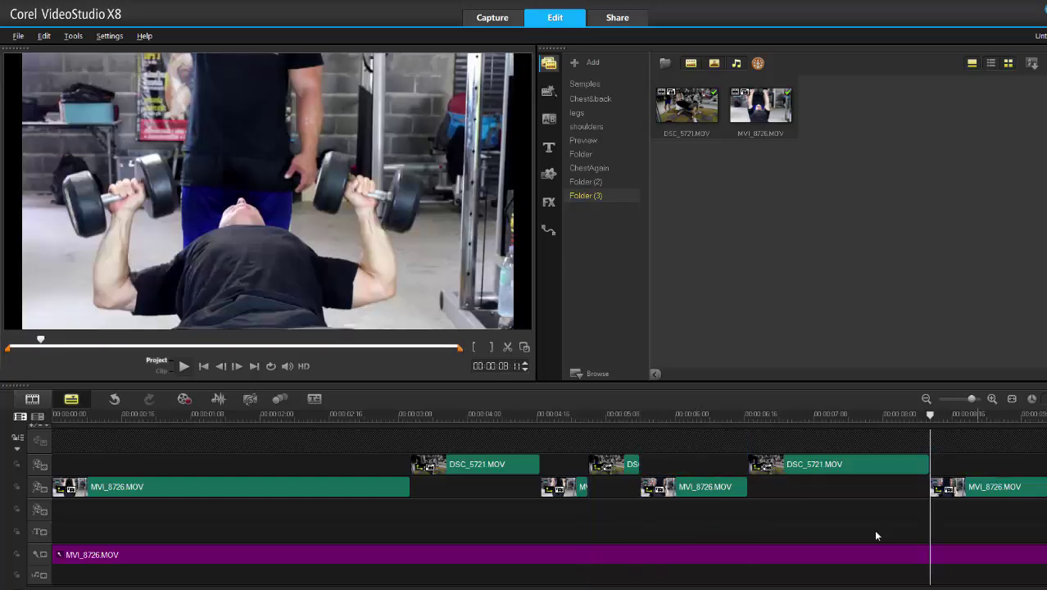
pyautogui.moveTo(931, 413); pyautogui.dragTo(487, 434)
pyautogui.press('space')
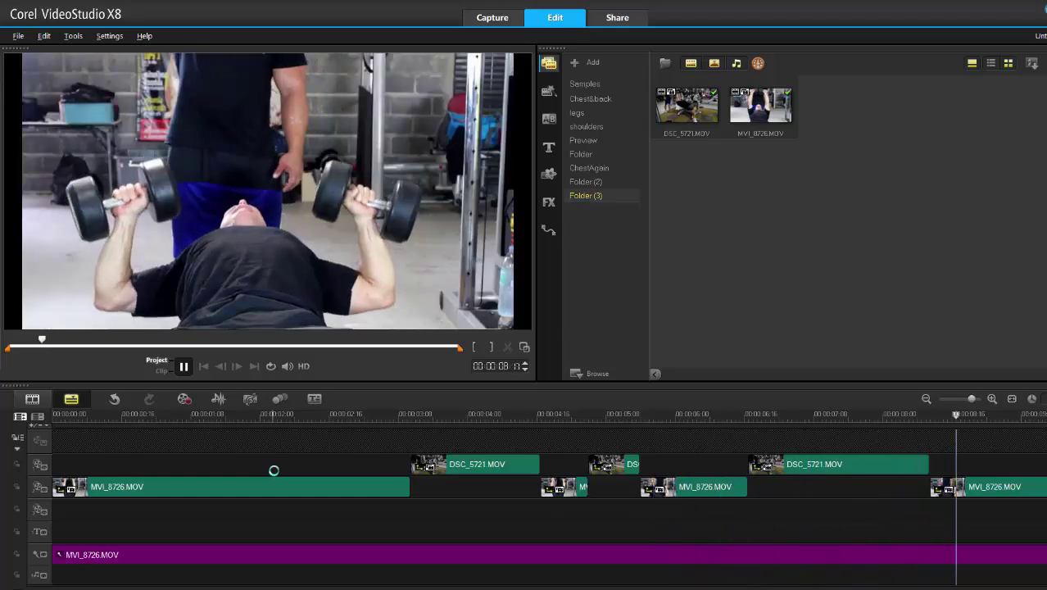
pyautogui.press('space')
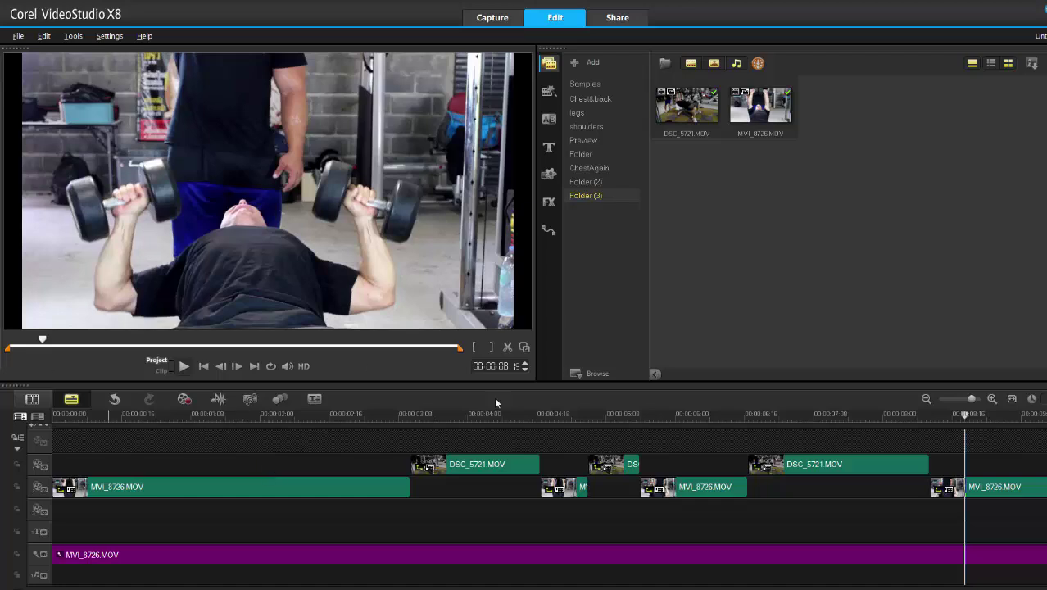
pyautogui.moveTo(964, 414); pyautogui.dragTo(510, 415)
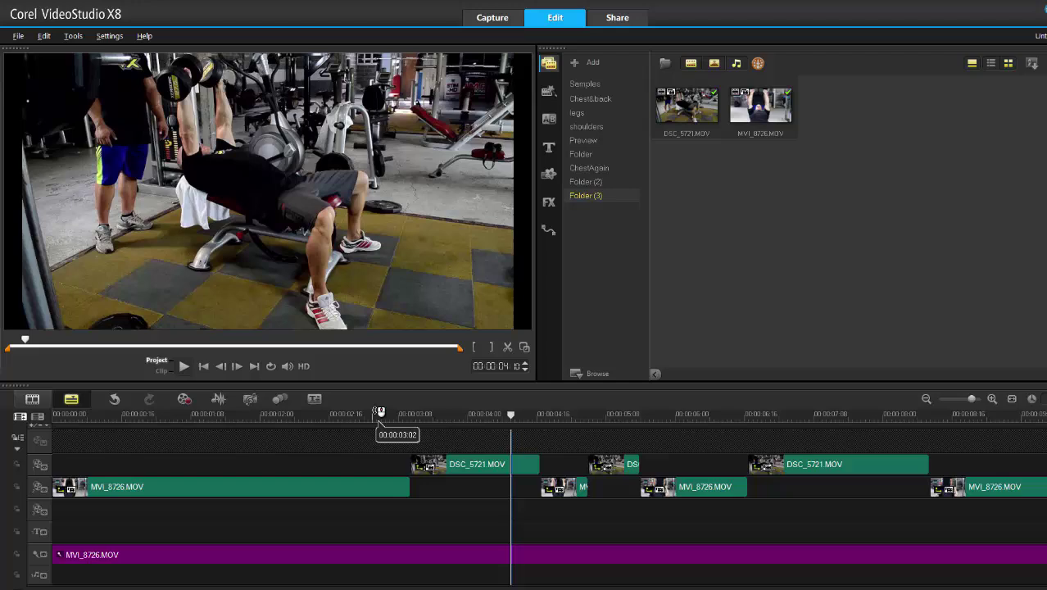
pyautogui.press('space')
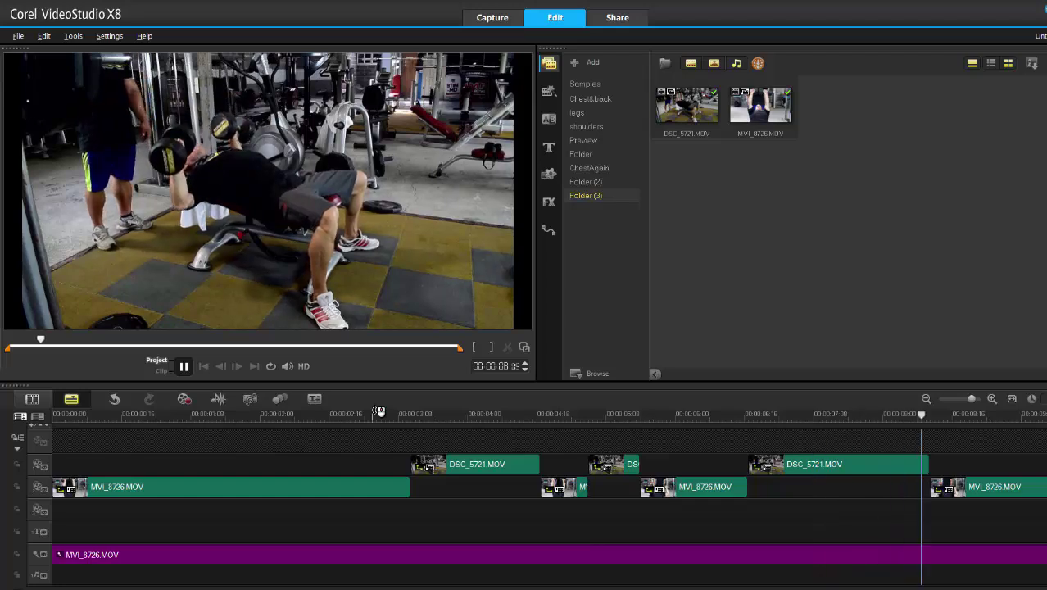
pyautogui.press('space')
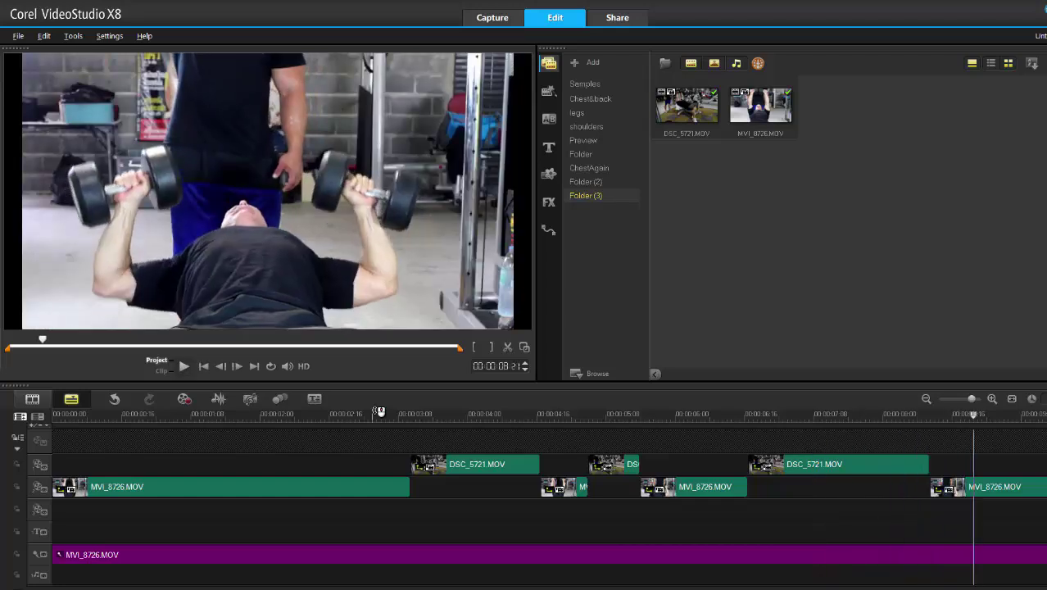